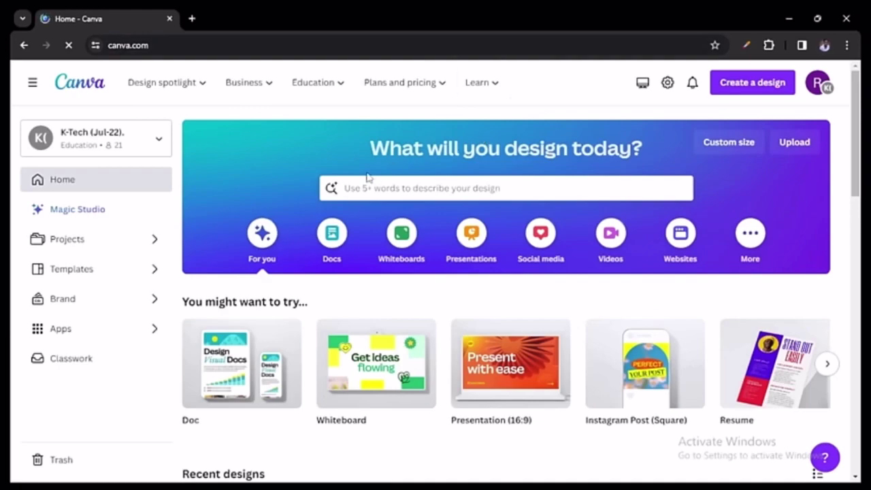
Search the Canva home page for 'youtube' and open the YouTube Thumbnail templates.
left_click(358, 188)
type("youtube")
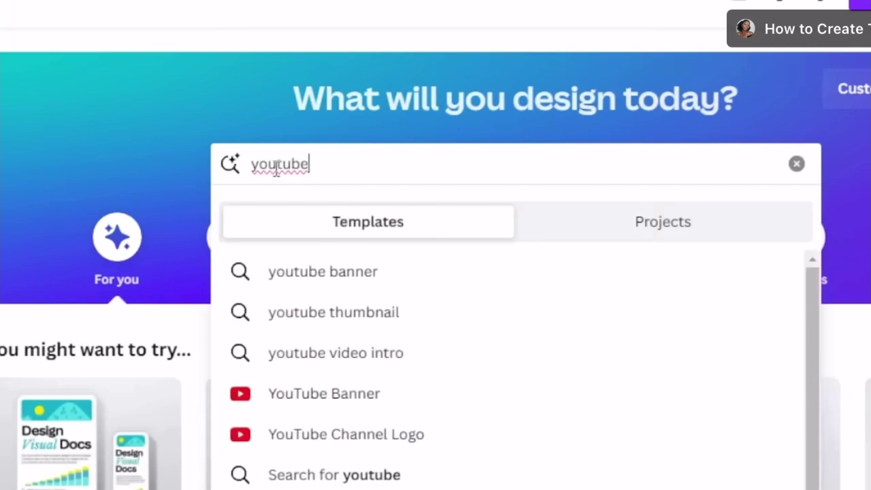
left_click(341, 322)
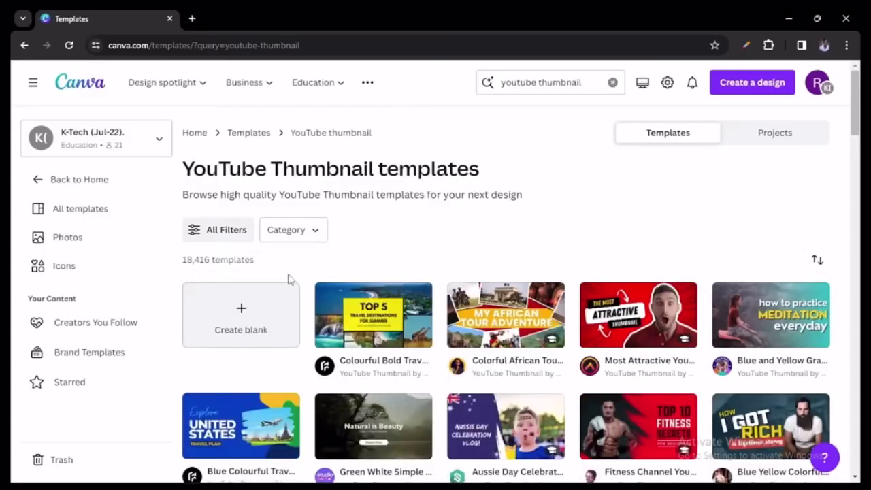
Start a blank YouTube Thumbnail design and dismiss the Opera ad popup.
left_click(249, 311)
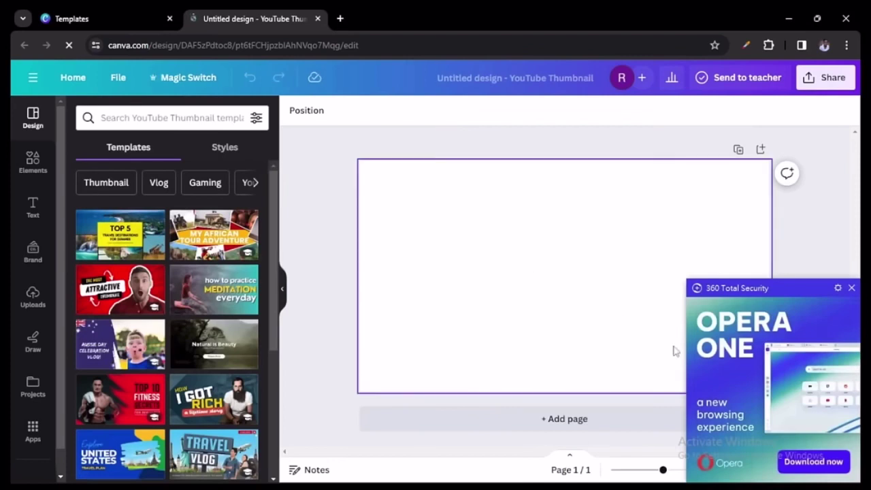
left_click(852, 289)
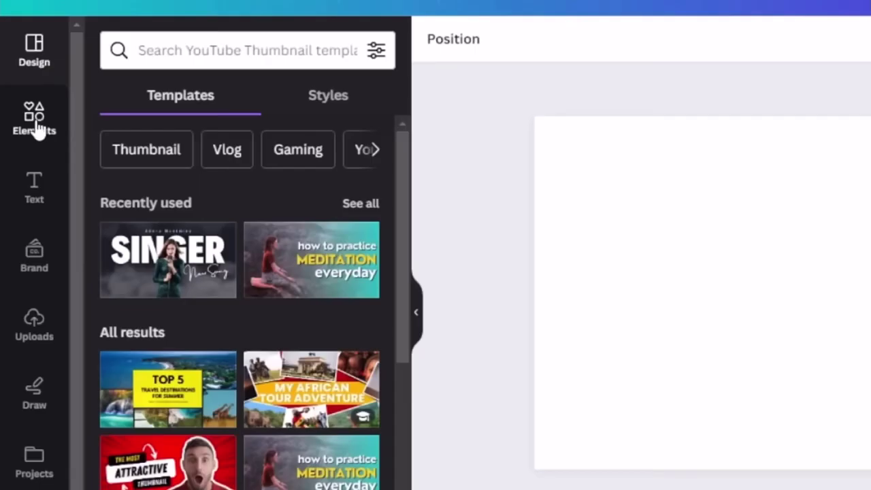
From Elements' AI image generator, describe a desk with flat screen, table plant, modern lamp and wall art.
left_click(38, 129)
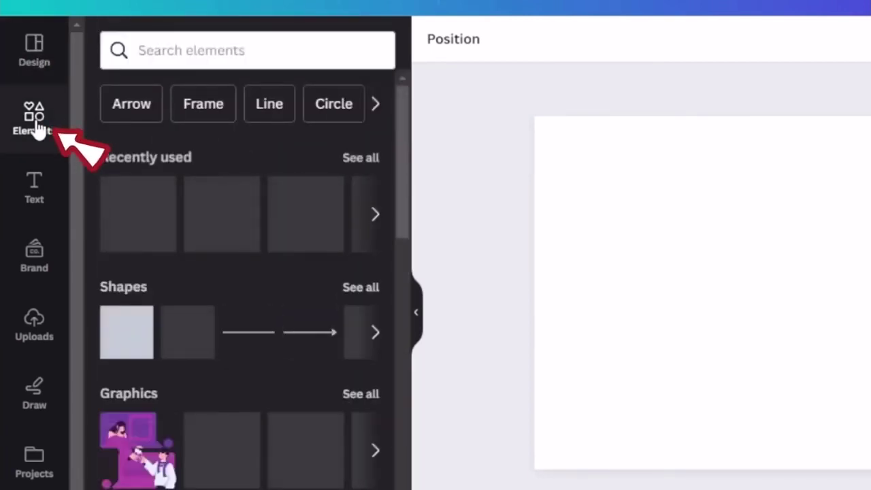
left_click_drag(402, 135, 409, 218)
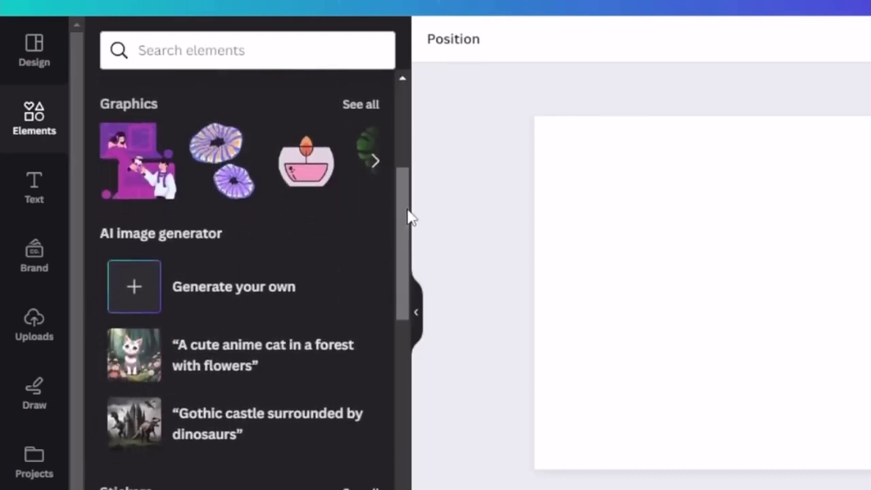
left_click(235, 300)
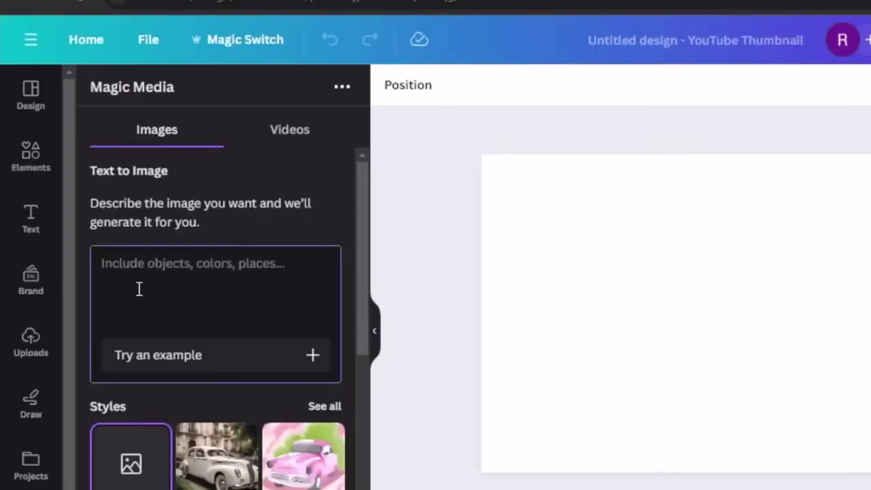
type("a desk with a flat ")
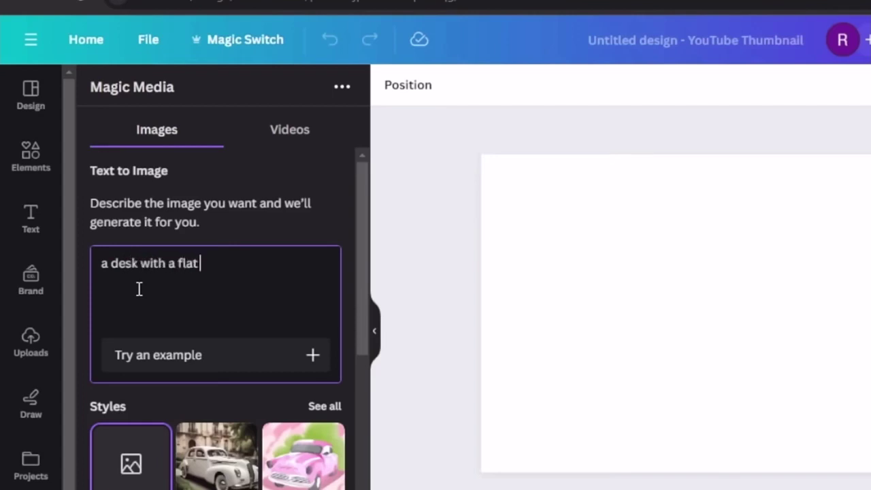
type("screen on it, a table p")
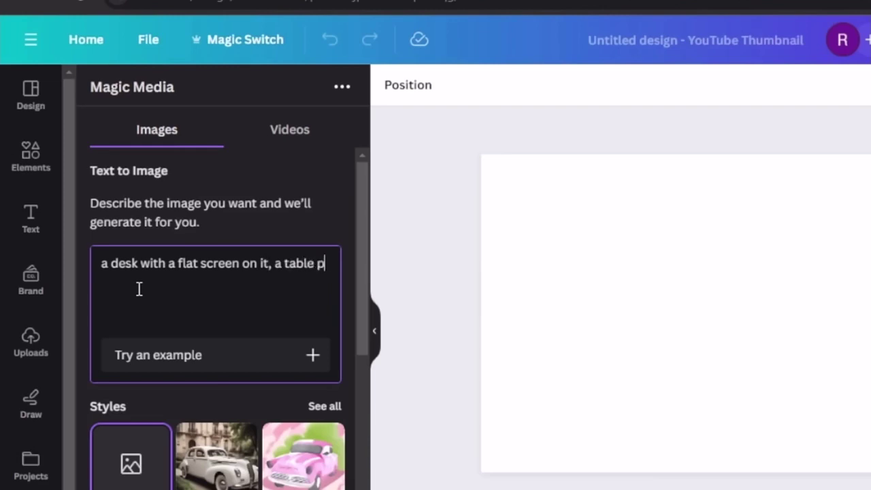
type("lant, a modern lamp")
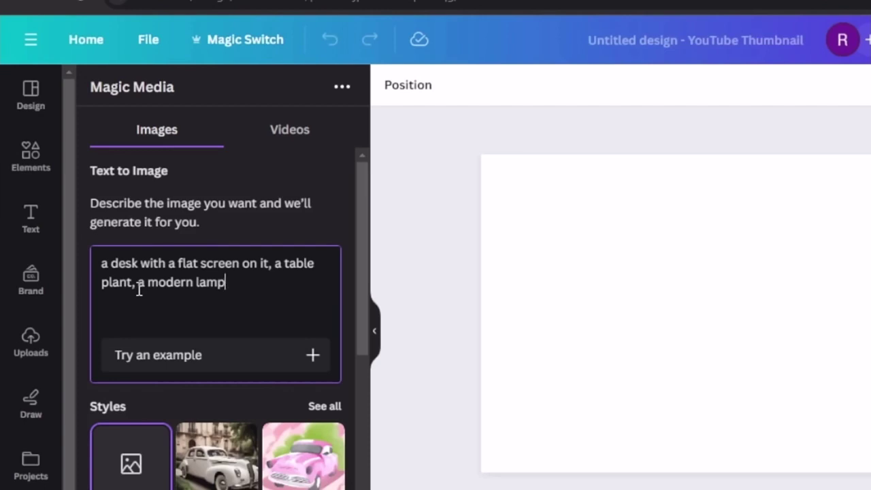
type(", an art piece on the wall and a youtube logo on the screen")
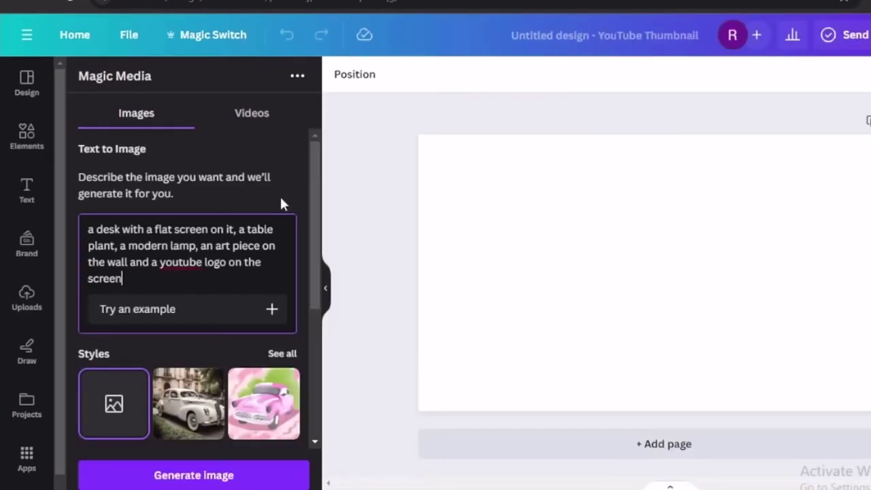
Generate four AI images from the desk-setup description in Magic Media.
left_click_drag(370, 225, 371, 250)
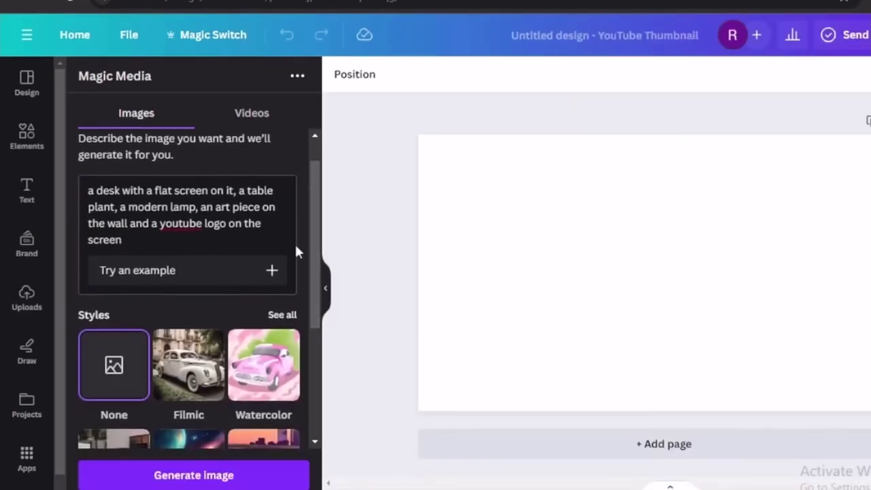
left_click(200, 477)
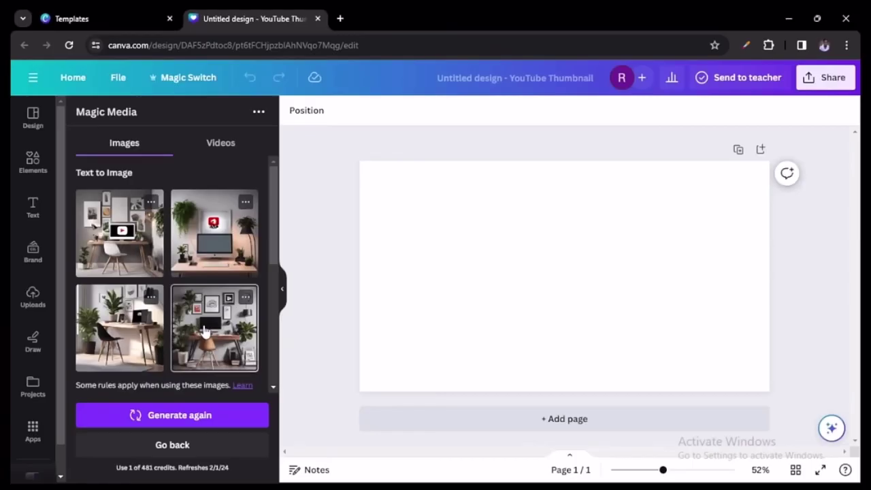
Place the fourth, wall-frames desk image and scale it to cover the entire thumbnail canvas.
left_click(204, 331)
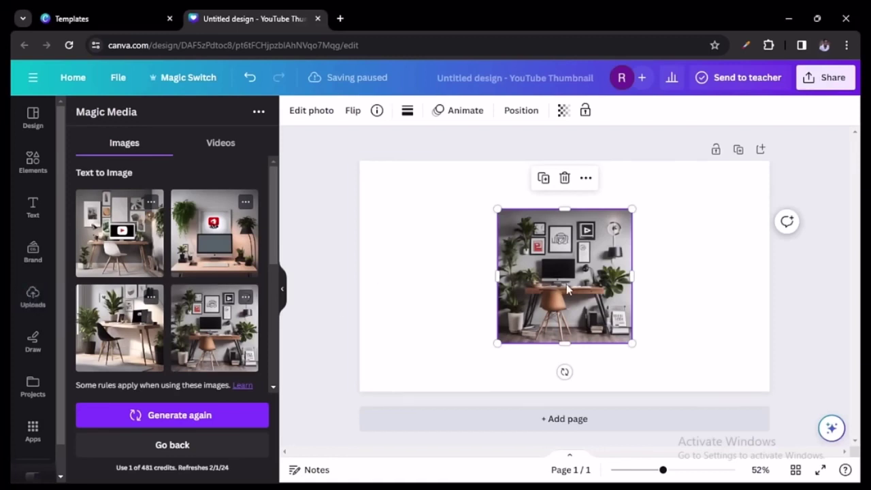
left_click_drag(472, 198, 254, 259)
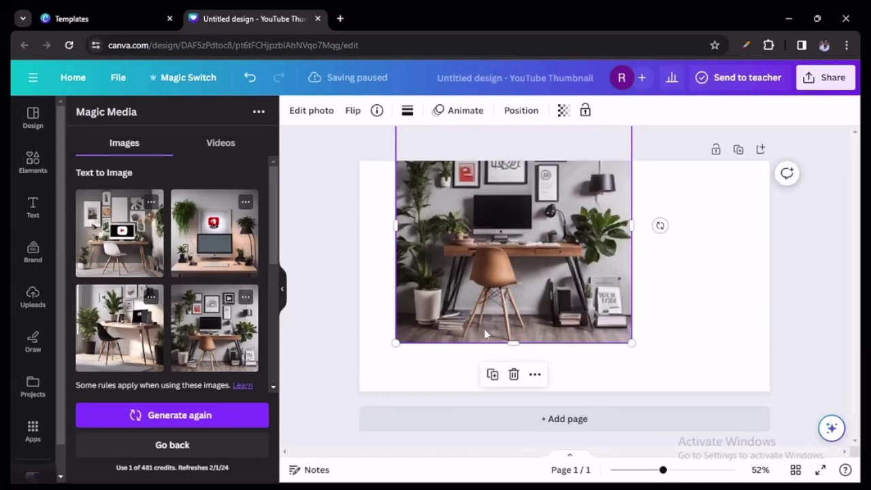
left_click_drag(631, 343, 776, 385)
left_click_drag(618, 245, 617, 341)
left_click_drag(395, 200, 328, 131)
left_click_drag(569, 295, 593, 245)
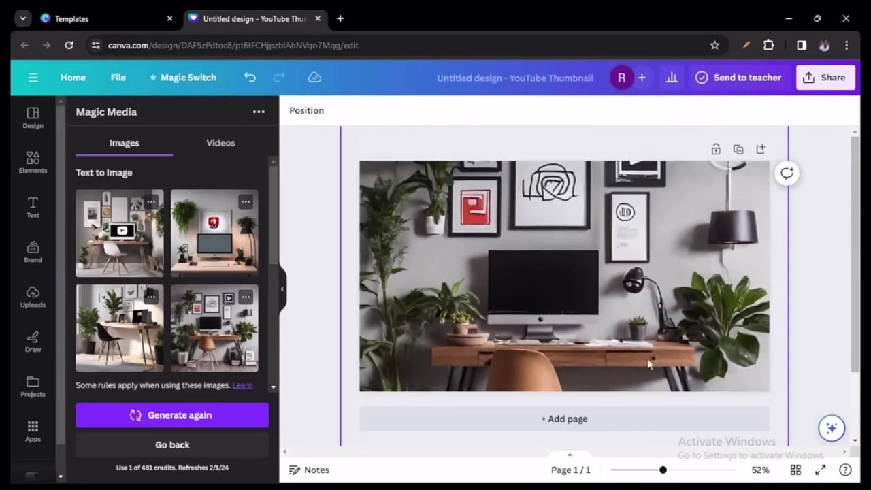
Add Page 2 and fill it with the red-logo desk image, enlarged to cover the page.
left_click(578, 427)
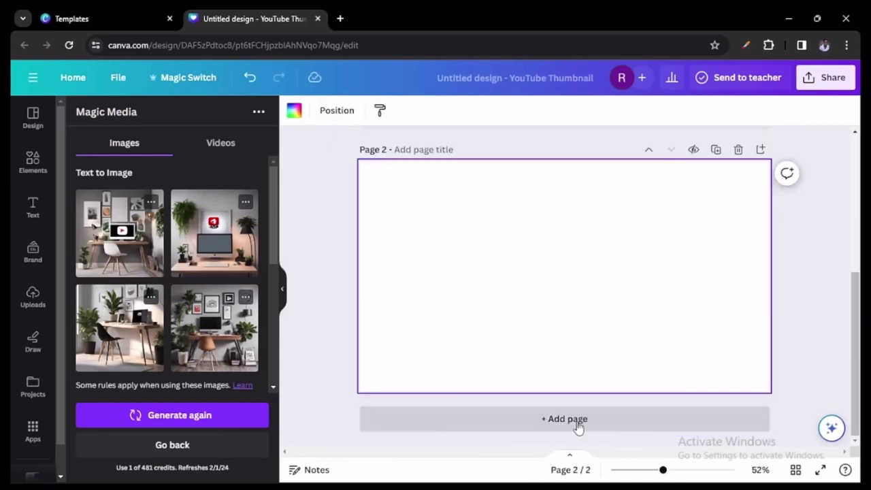
left_click(223, 224)
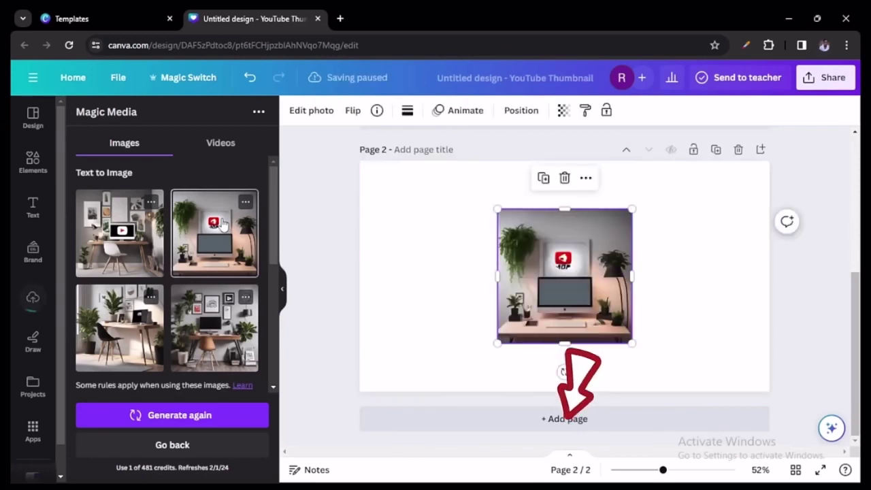
left_click_drag(497, 209, 267, 219)
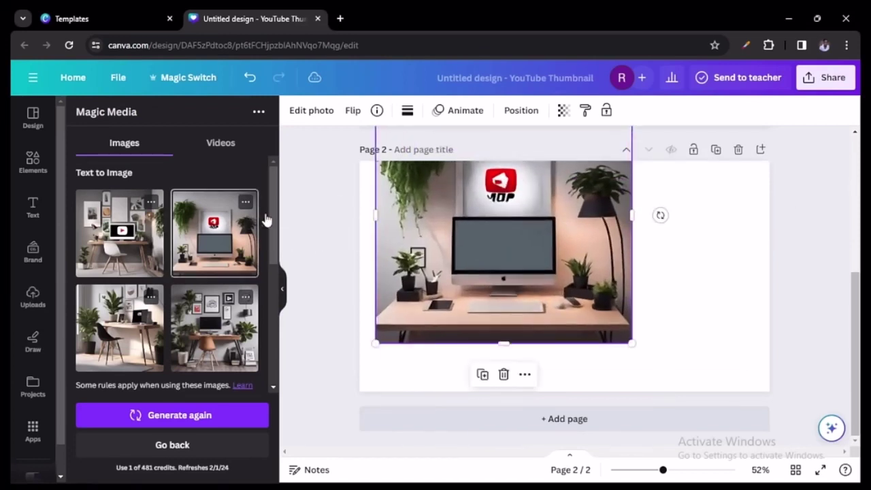
left_click_drag(632, 344, 731, 381)
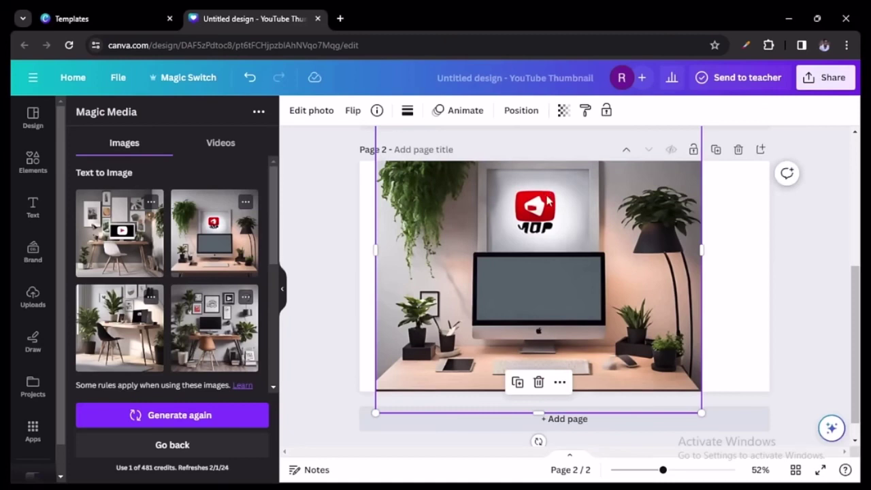
left_click_drag(701, 412, 803, 454)
left_click_drag(755, 364, 742, 253)
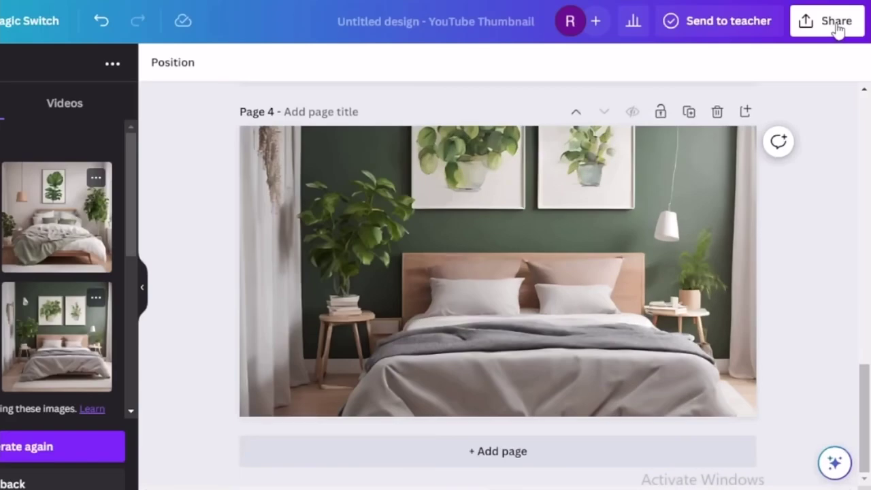
Download all four pages as PNG files at 1,280 × 720 px.
left_click(831, 79)
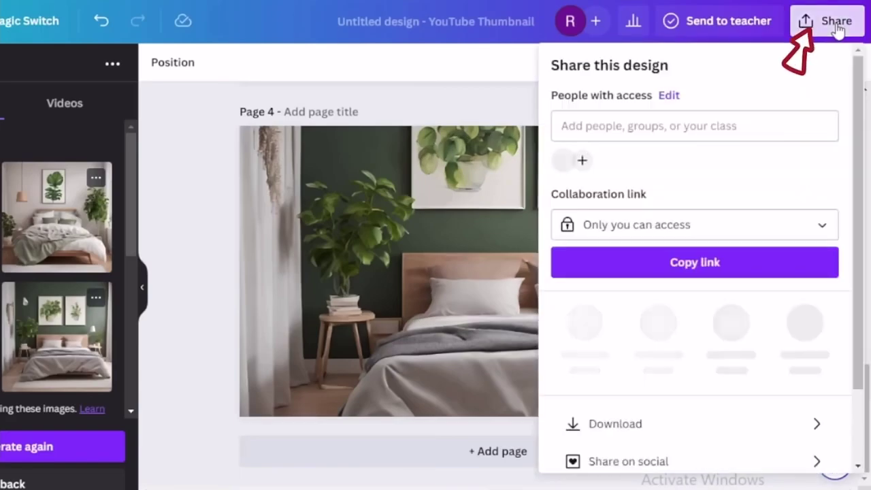
left_click(636, 415)
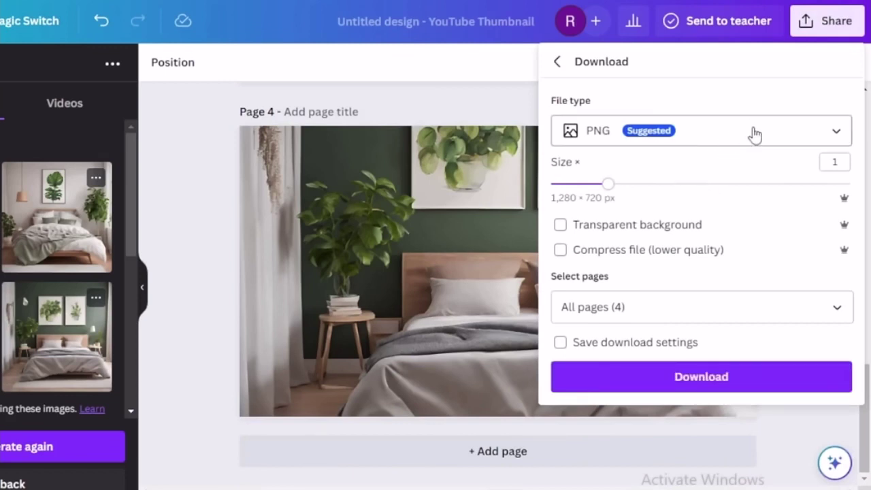
left_click(836, 134)
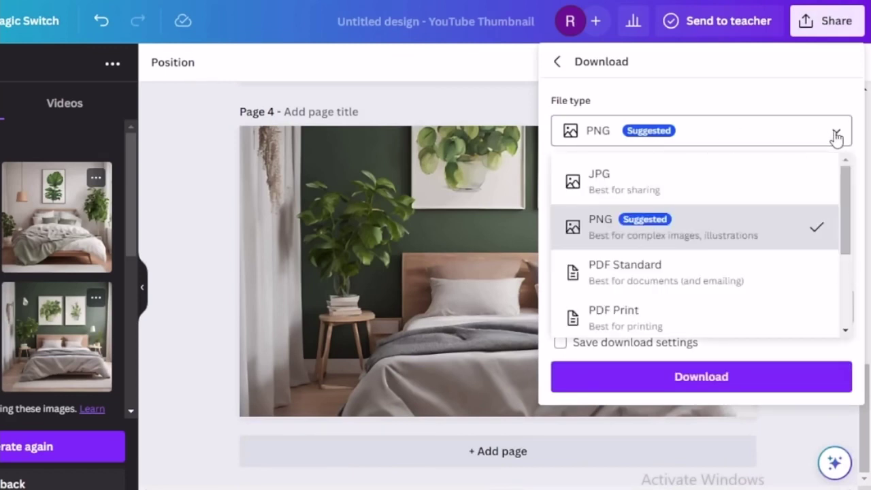
left_click(754, 231)
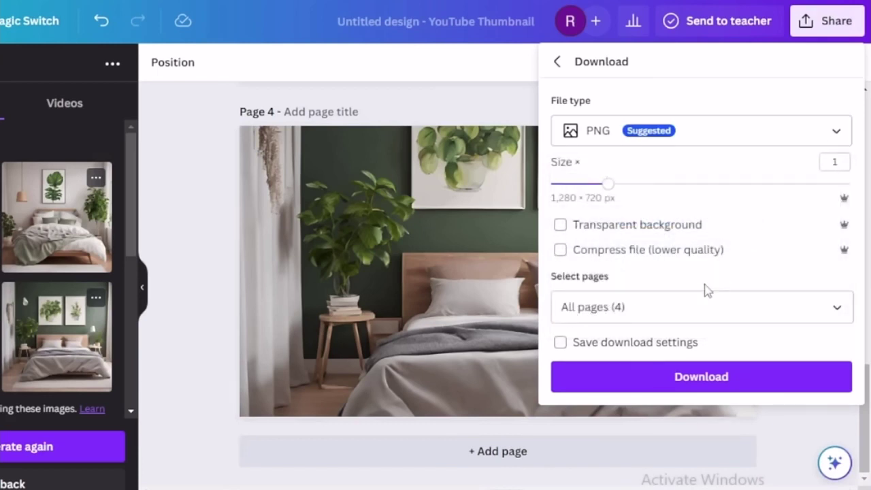
left_click(716, 386)
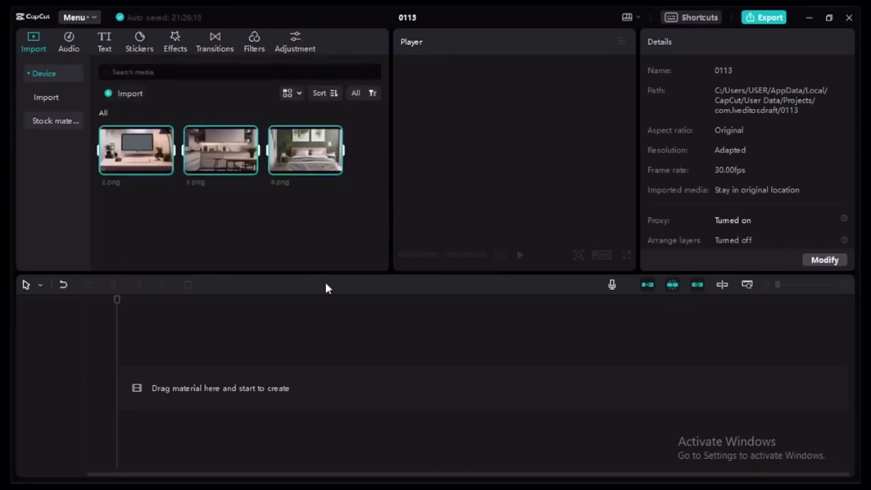
Add 2.png to the timeline under the presenter clip, stretched to 00:58:10.
left_click(342, 192)
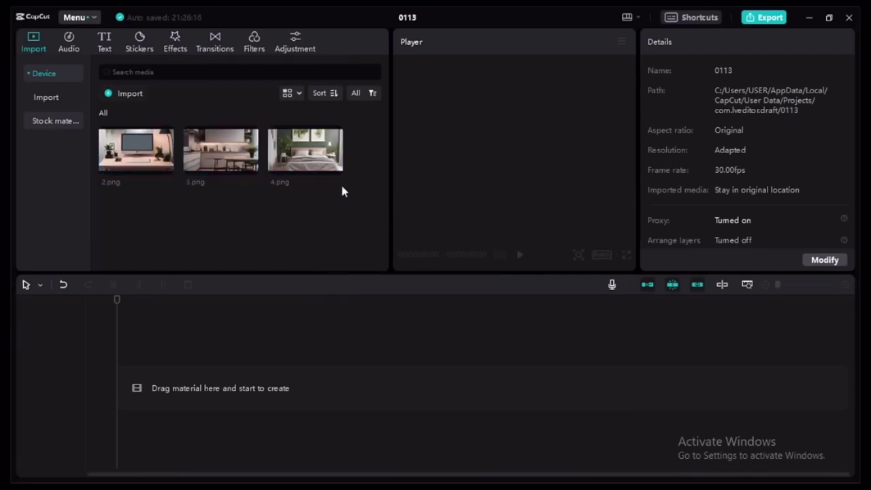
mouse_move(141, 145)
left_click(165, 170)
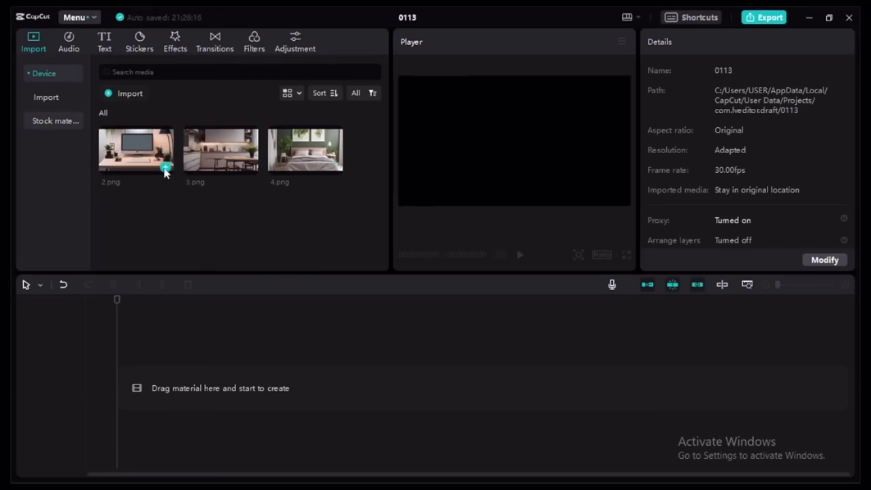
left_click(165, 171)
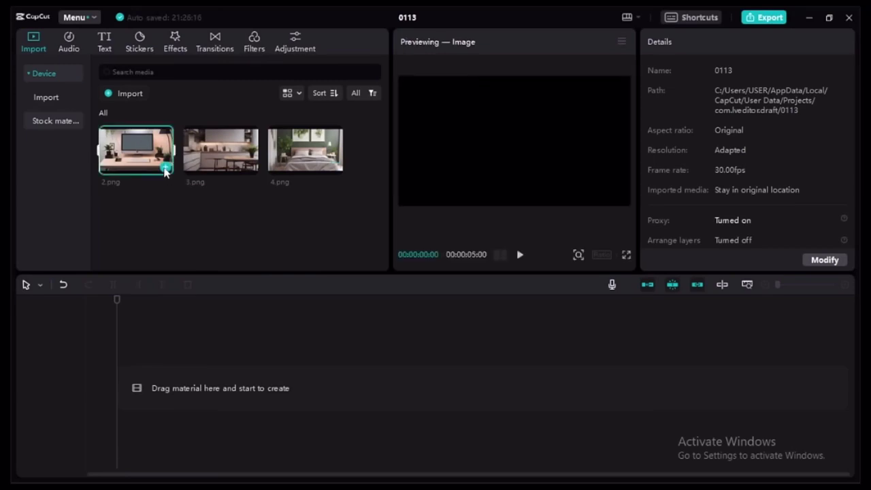
left_click(164, 171)
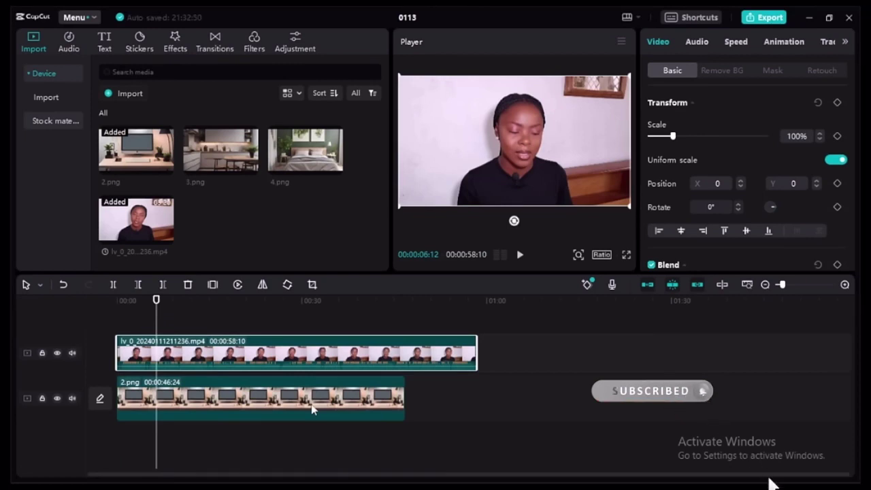
left_click(312, 409)
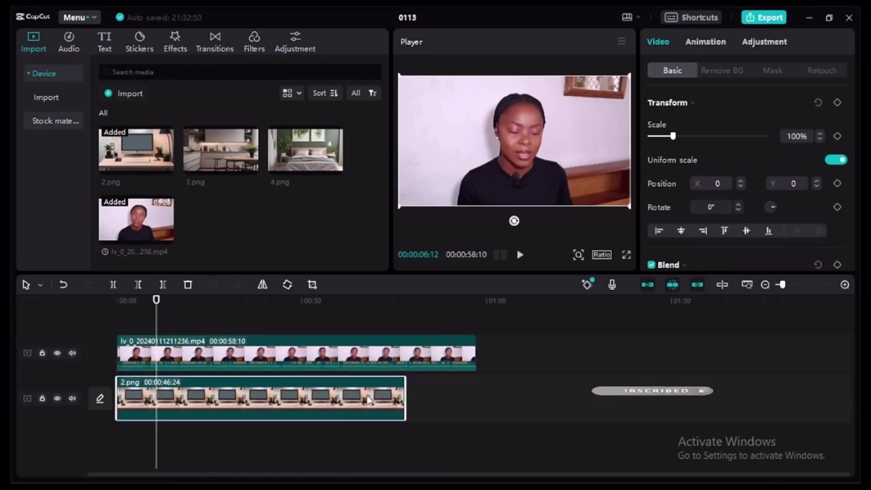
left_click(175, 42)
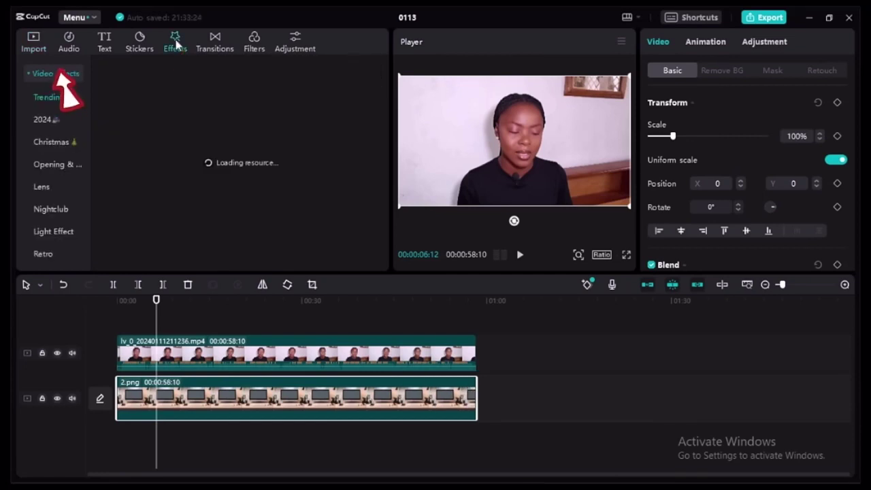
Show the Lens video effects and open the presenter clip's Remove BG settings.
left_click(43, 188)
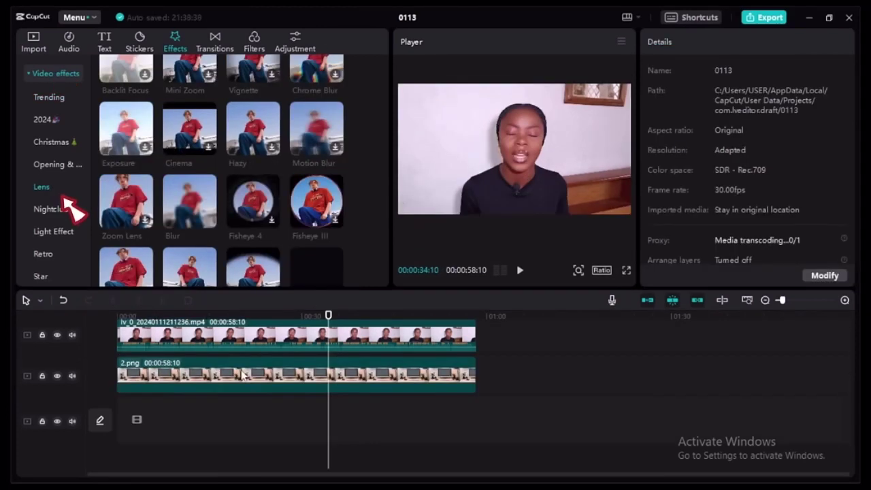
left_click(242, 373)
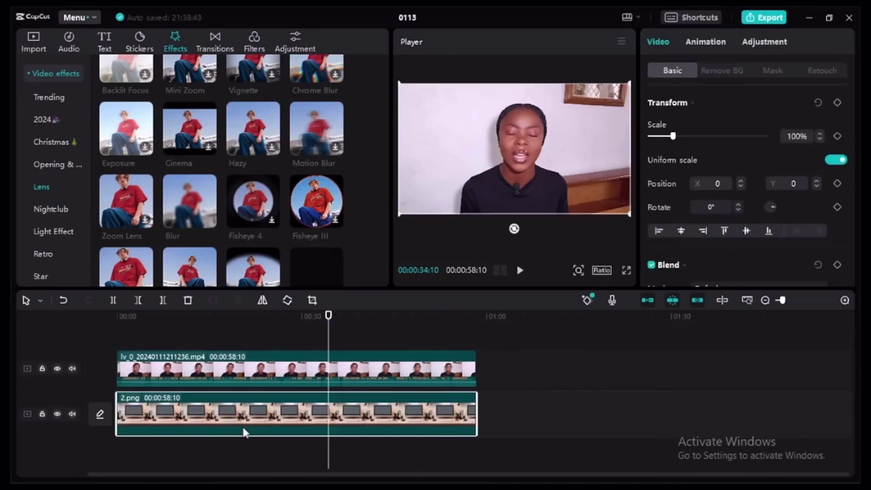
left_click(266, 377)
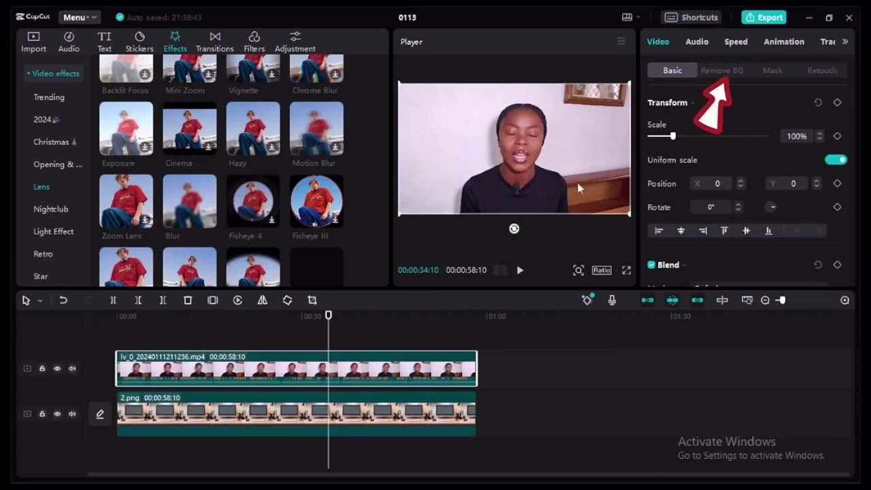
left_click(727, 74)
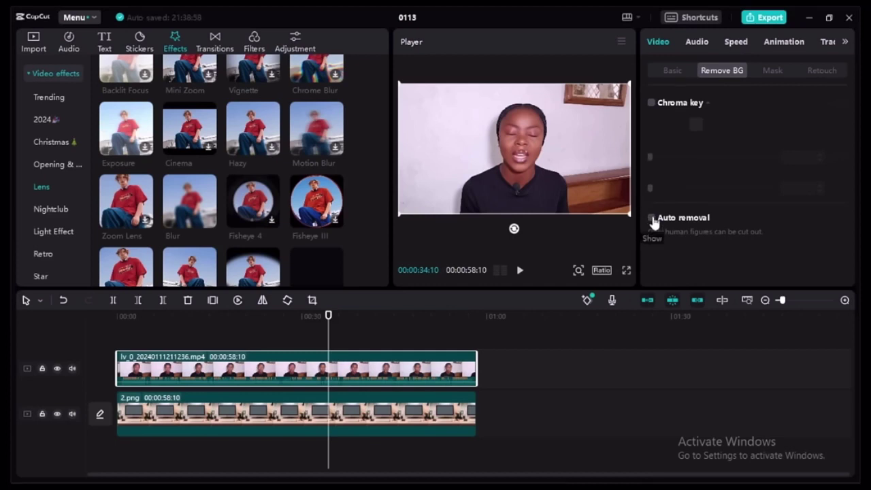
Auto-remove the presenter's background, apply Blur to 2.png, and enlarge her to fill the frame.
left_click(651, 219)
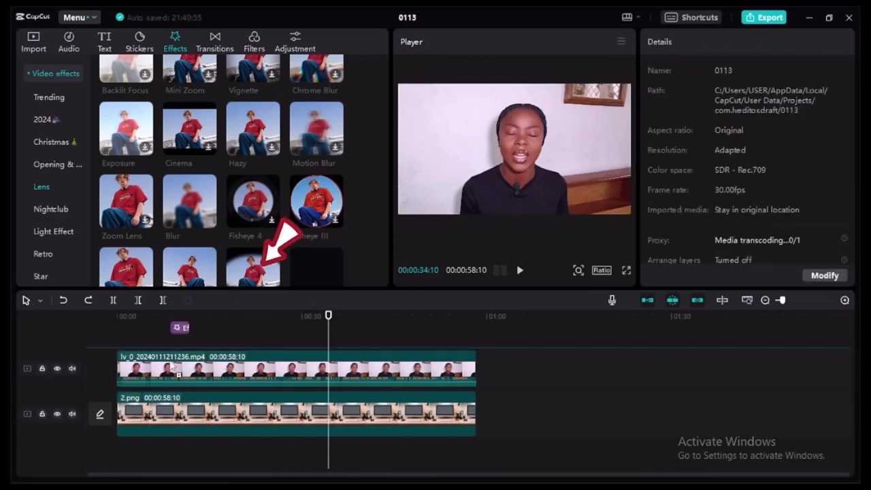
left_click_drag(180, 327, 160, 407)
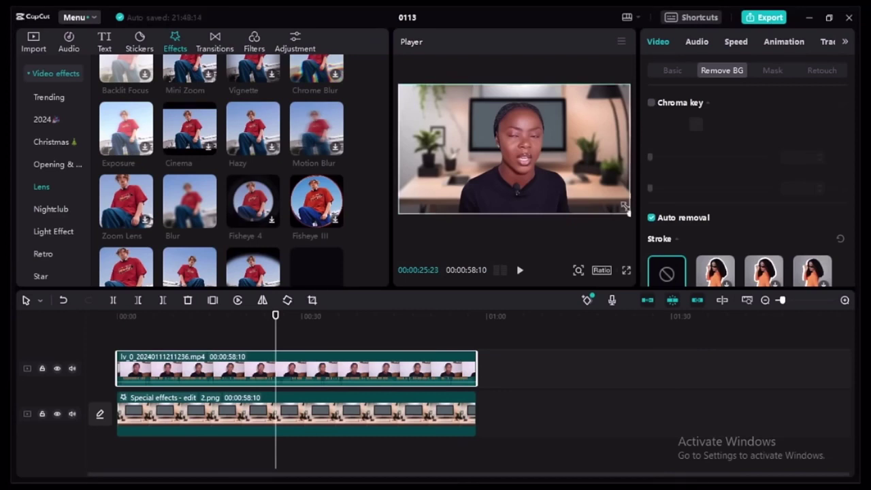
left_click_drag(622, 207, 629, 214)
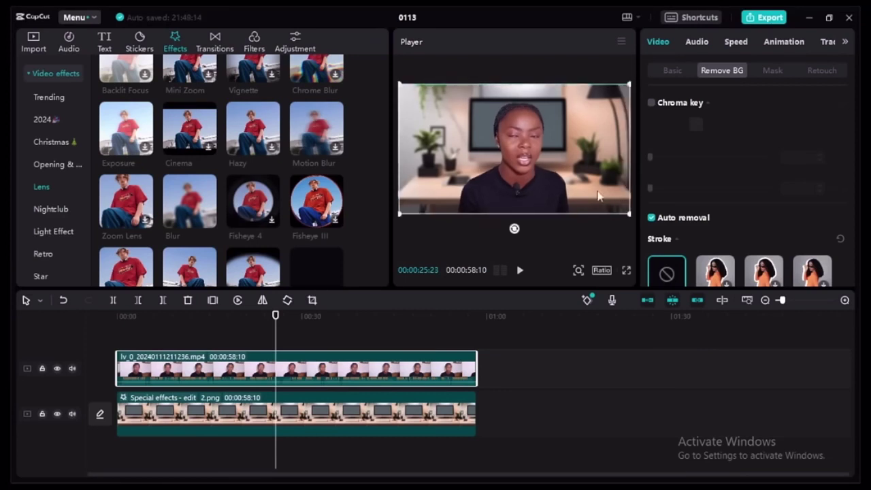
left_click_drag(580, 178, 582, 182)
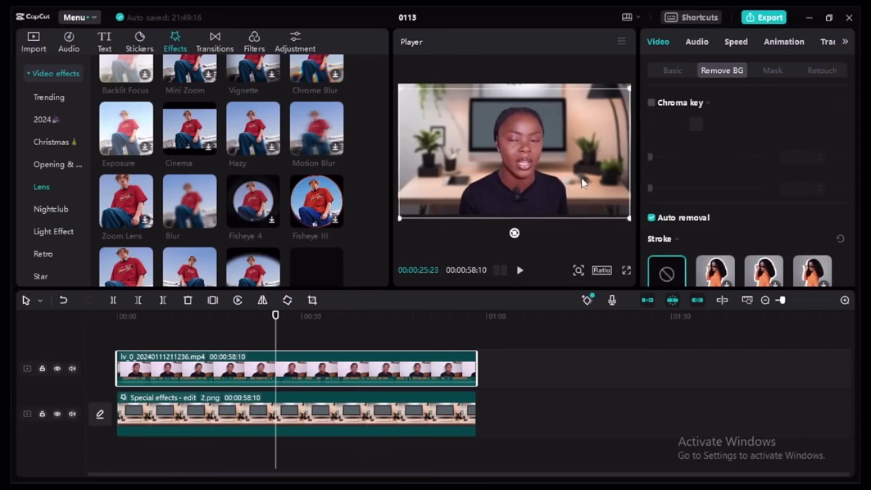
Clear the clip selection and start exporting the finished video.
left_click(531, 333)
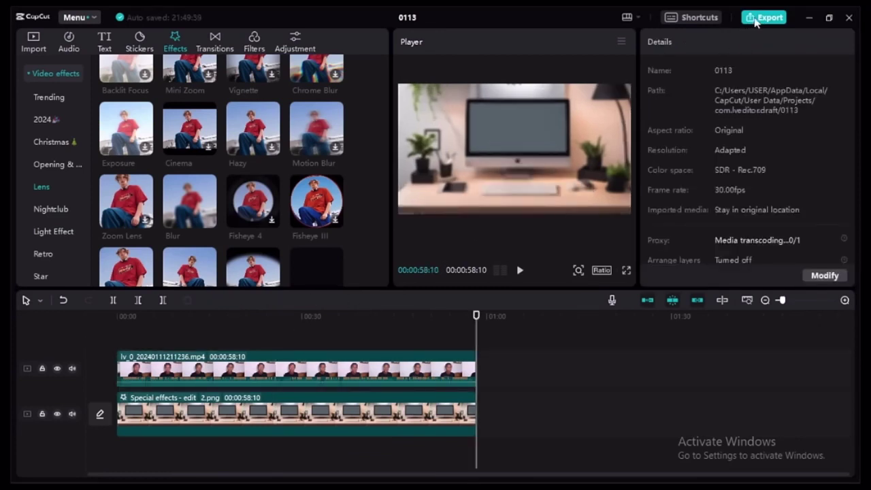
left_click(755, 20)
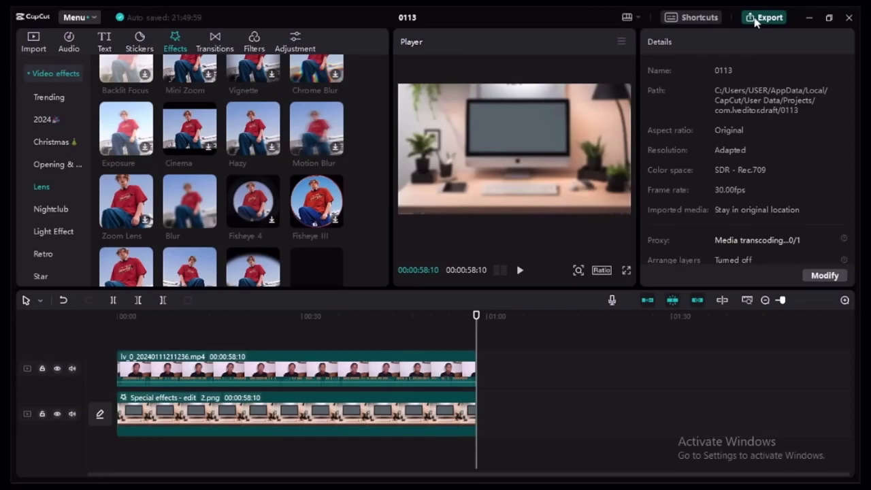
left_click(756, 21)
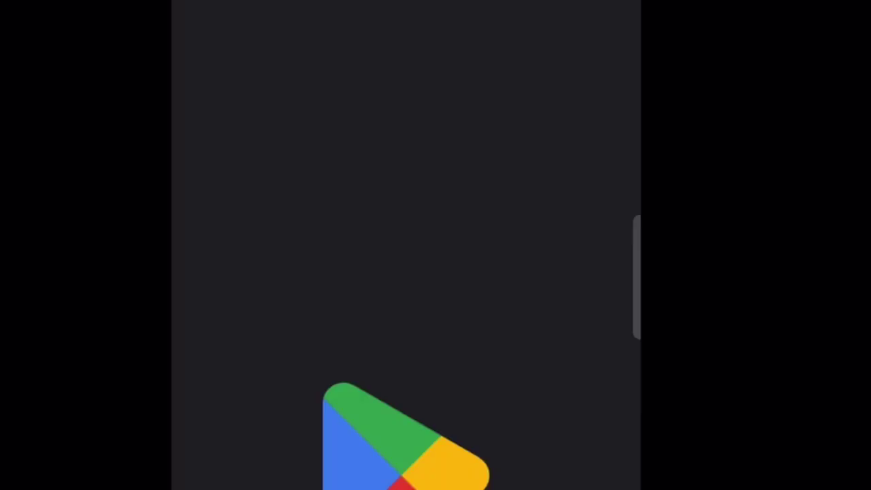
Find the Canva: Design, Photo & Video app in the Play Store, update it, and launch it.
left_click(350, 37)
type("ca")
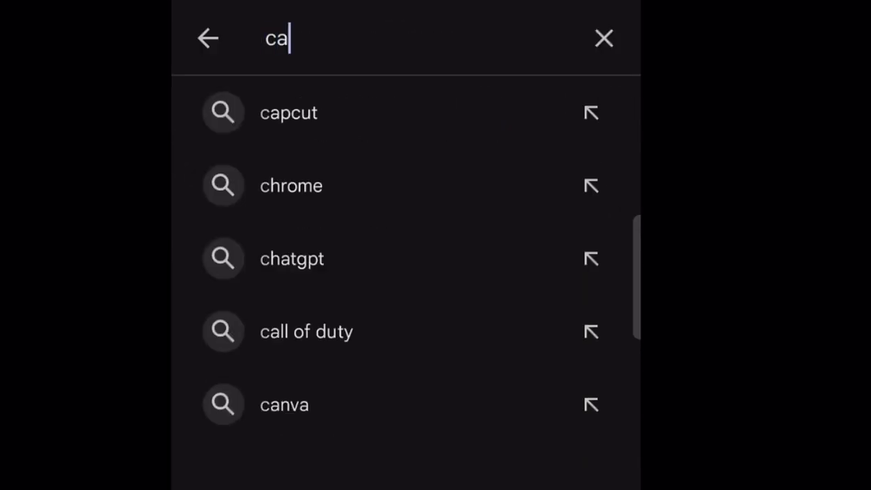
type("nva")
key("Return")
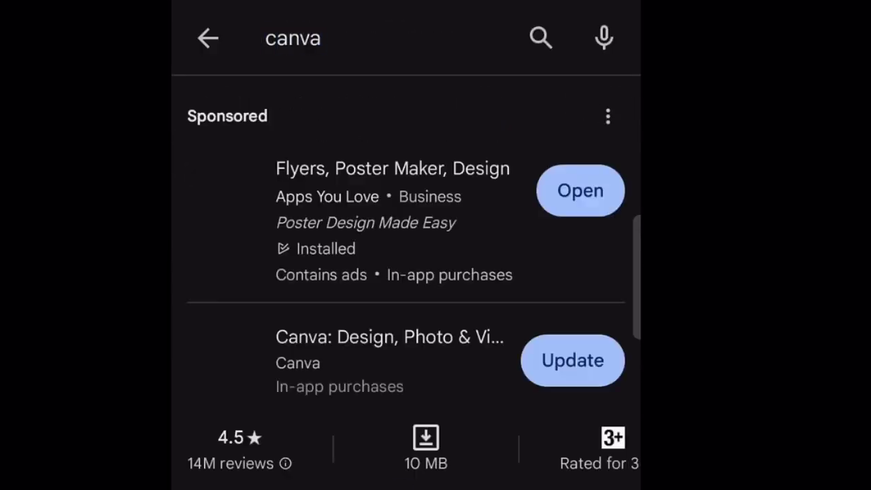
left_click(368, 361)
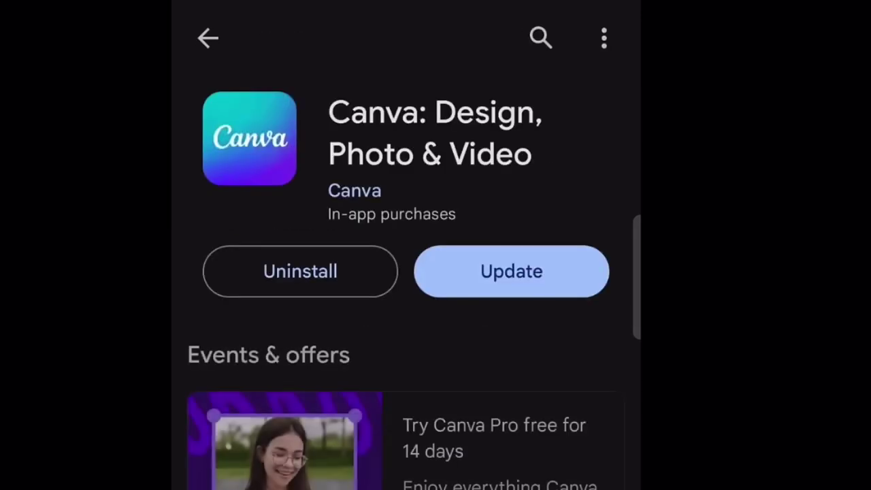
left_click(511, 271)
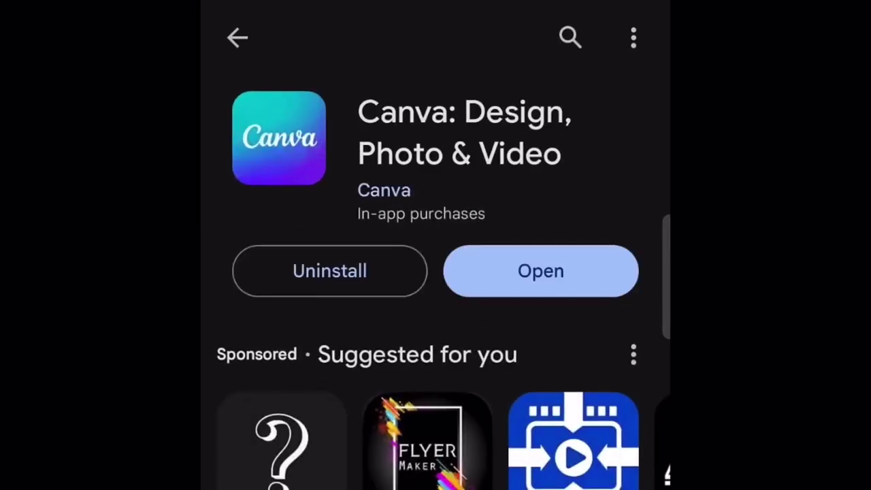
left_click(540, 270)
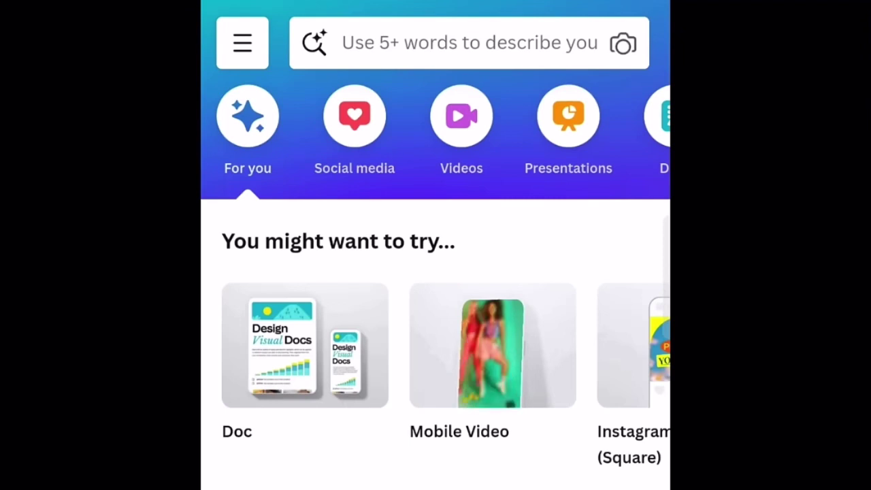
Search 'Youtube thumbnail' and create a blank YouTube thumbnail design.
left_click(470, 42)
type("Yout")
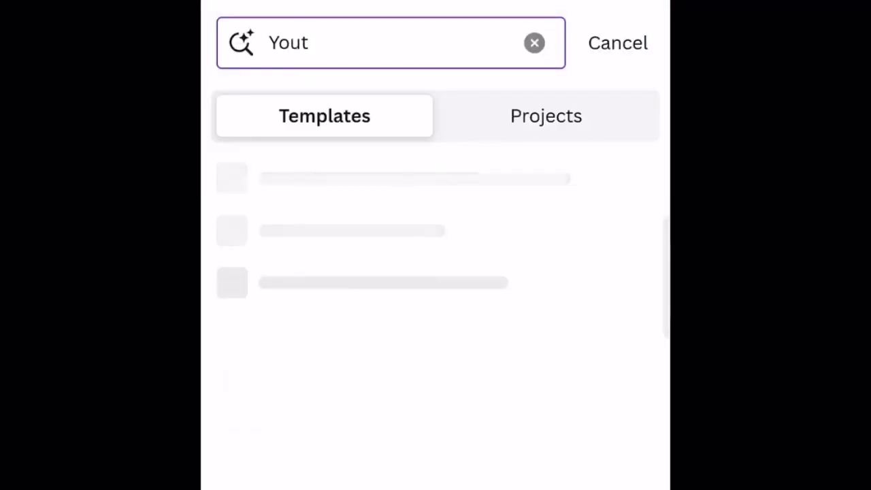
type("ube thu")
left_click(454, 178)
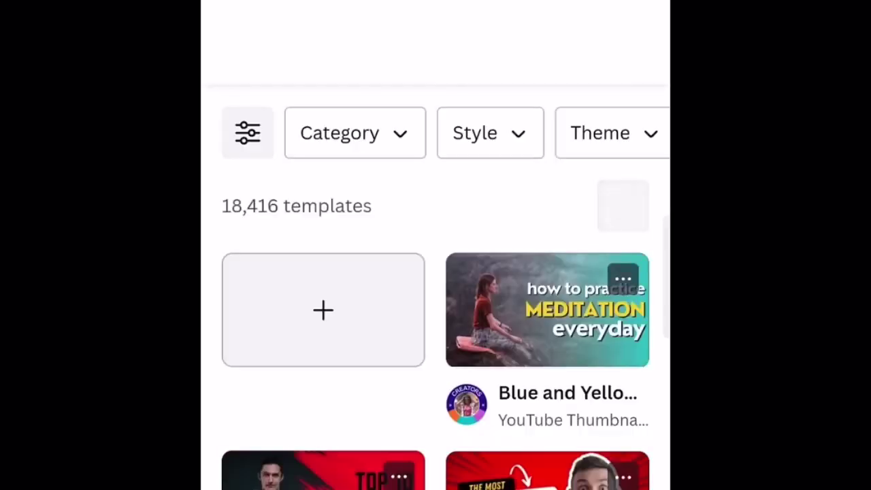
left_click(348, 313)
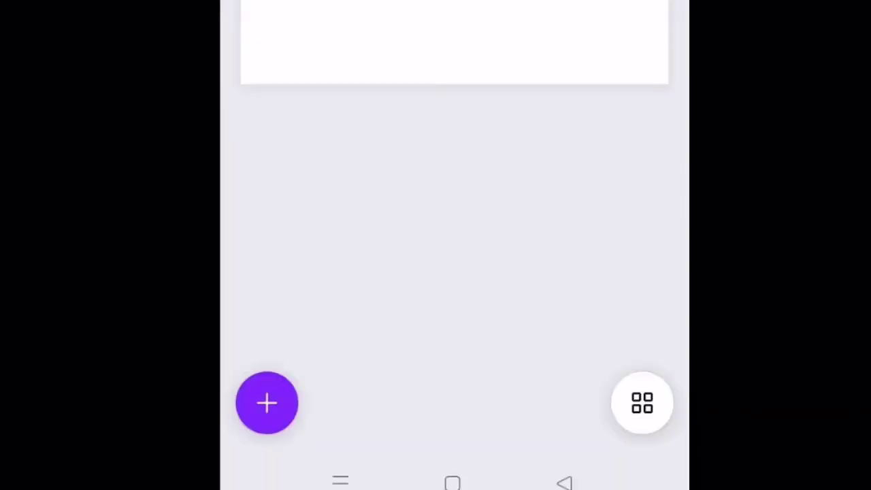
Open Magic Media's Text to Image generator from Elements, then start a new CapCut project.
left_click(267, 403)
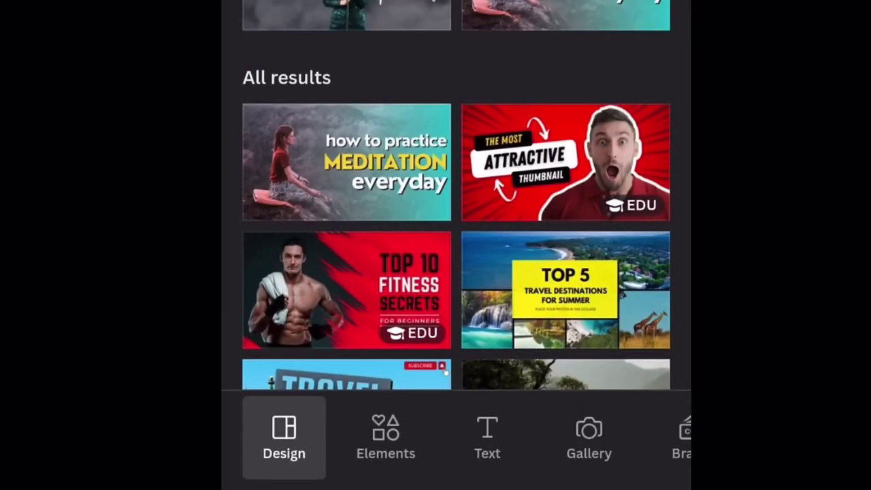
left_click(386, 439)
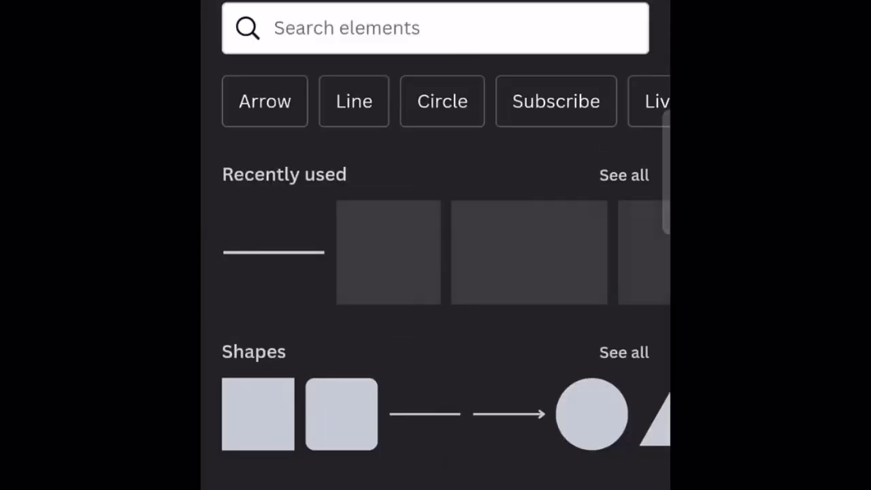
scroll(595, 315, "down", 5)
left_click(405, 413)
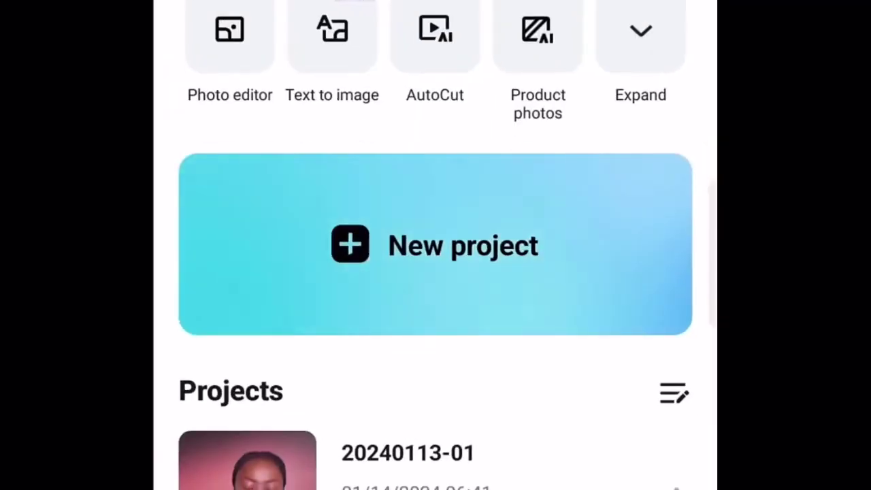
left_click(487, 258)
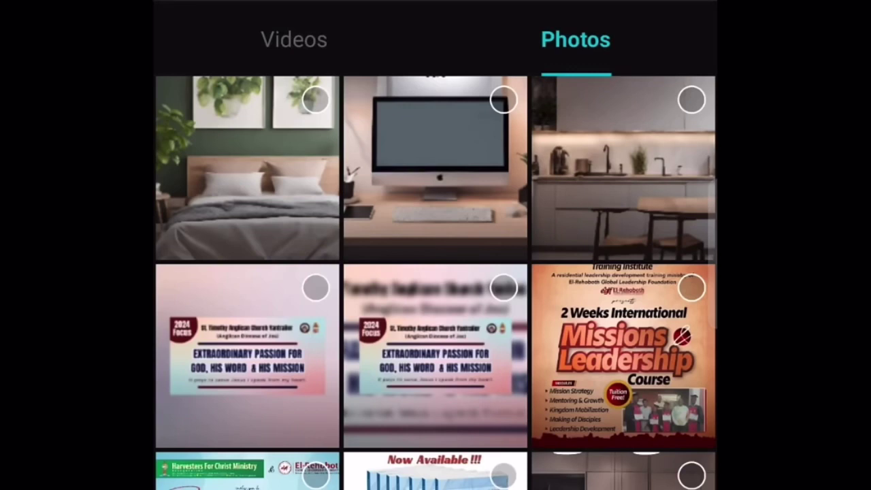
Start with the bedroom image and add the presenter video as an overlay.
left_click(315, 100)
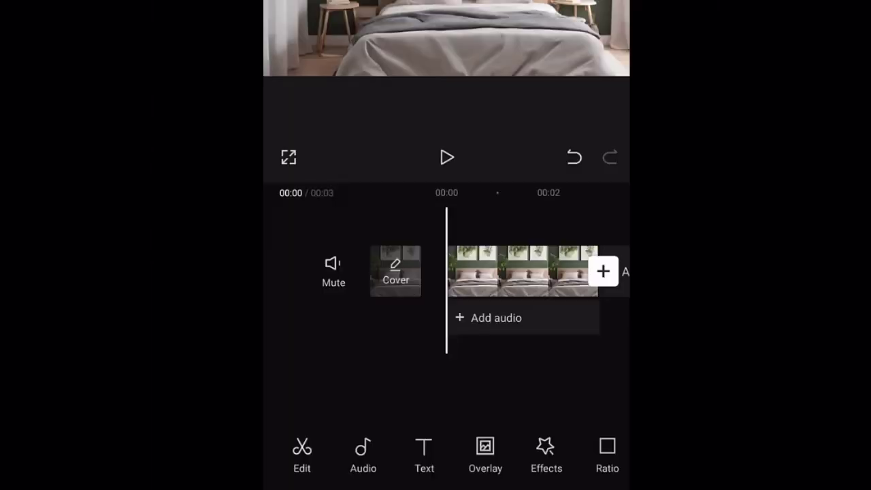
left_click(485, 453)
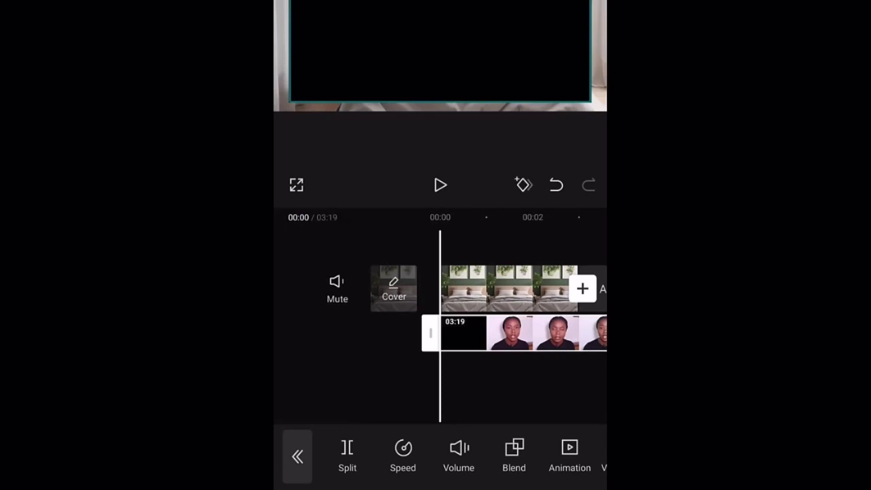
left_click_drag(517, 375, 418, 373)
Stretch the bedroom clip to match the video's full 03:19 length.
left_click(443, 287)
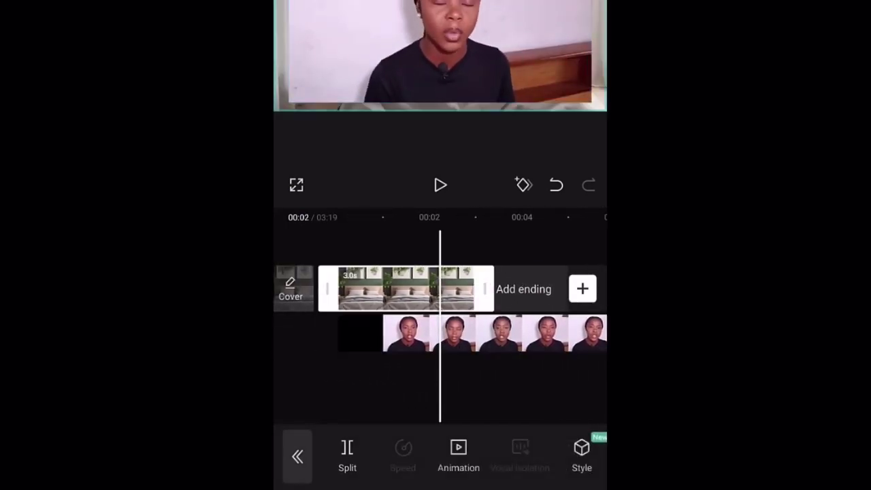
left_click_drag(506, 374, 490, 374)
left_click_drag(469, 288, 510, 284)
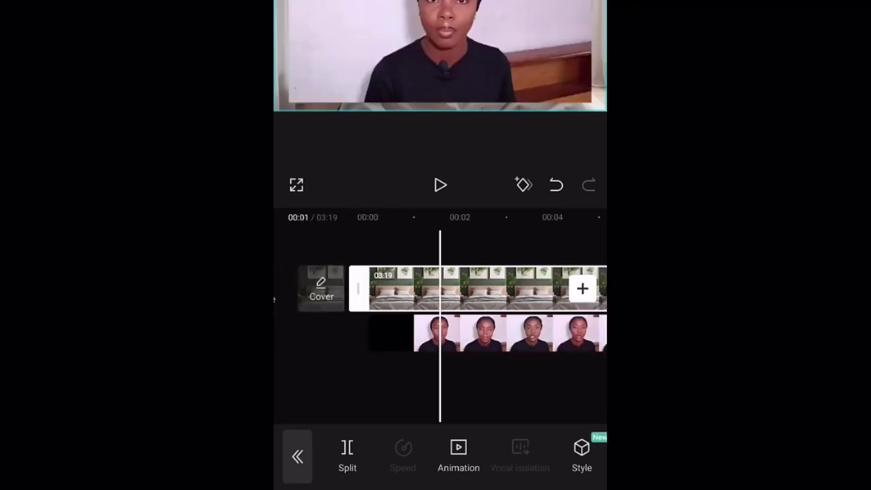
Remove the presenter clip's wall background with Cutout > Remove background.
left_click(502, 330)
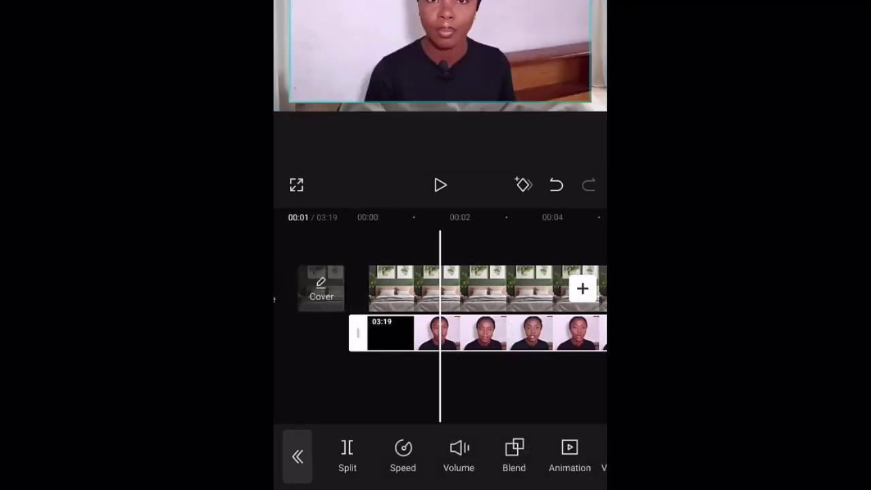
mouse_move(517, 441)
left_mouse_down()
mouse_move(388, 455)
mouse_move(379, 468)
mouse_move(524, 451)
mouse_move(461, 451)
left_mouse_up()
left_click(425, 452)
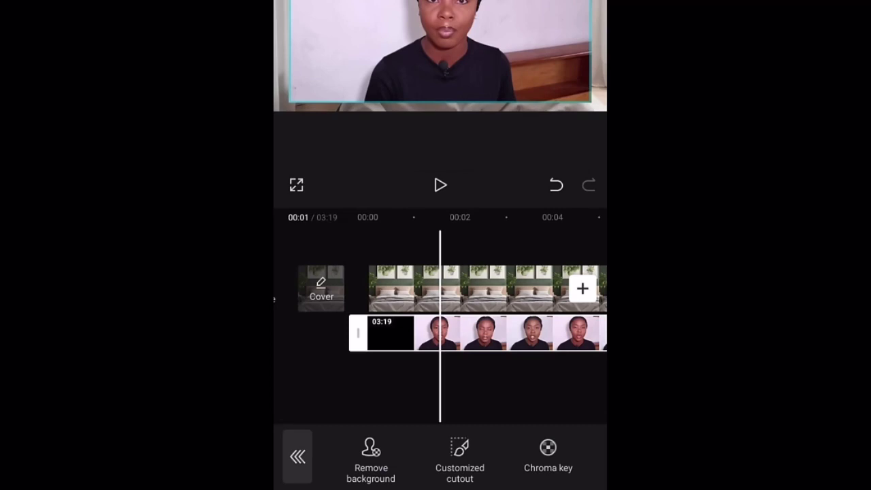
left_click(371, 456)
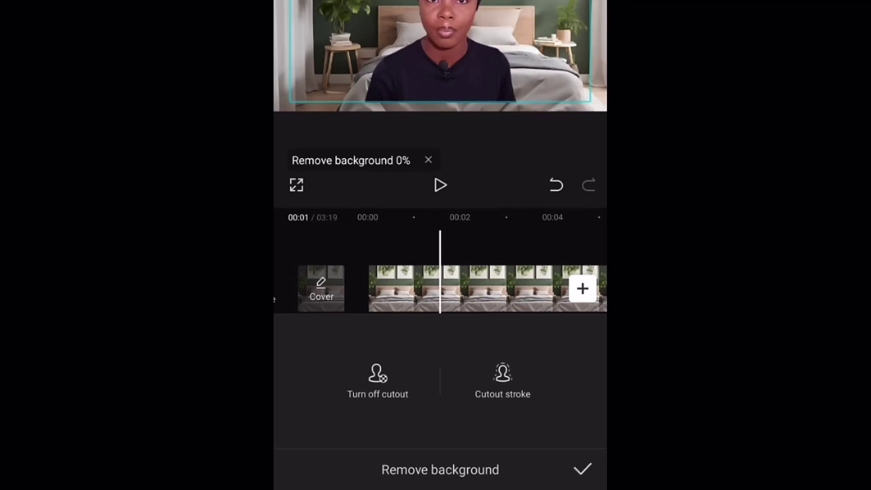
left_click(582, 469)
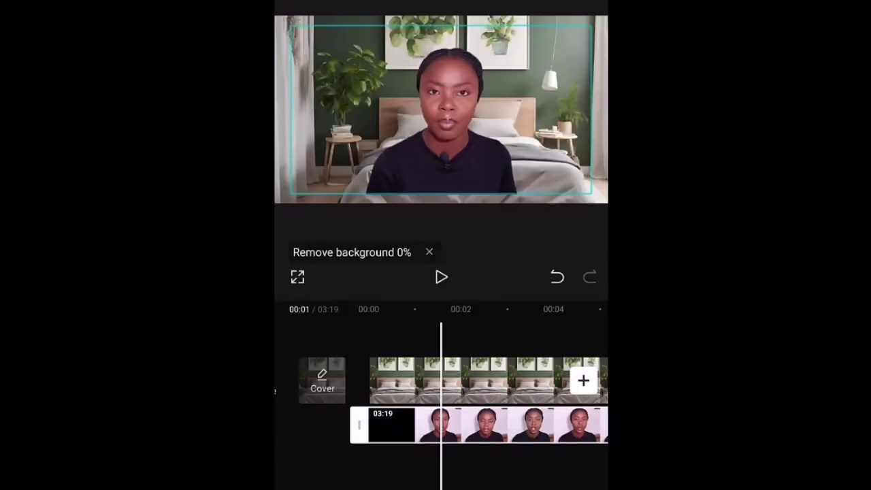
Enlarge the cut-out presenter to fill the frame and play the preview.
left_click_drag(539, 133, 549, 134)
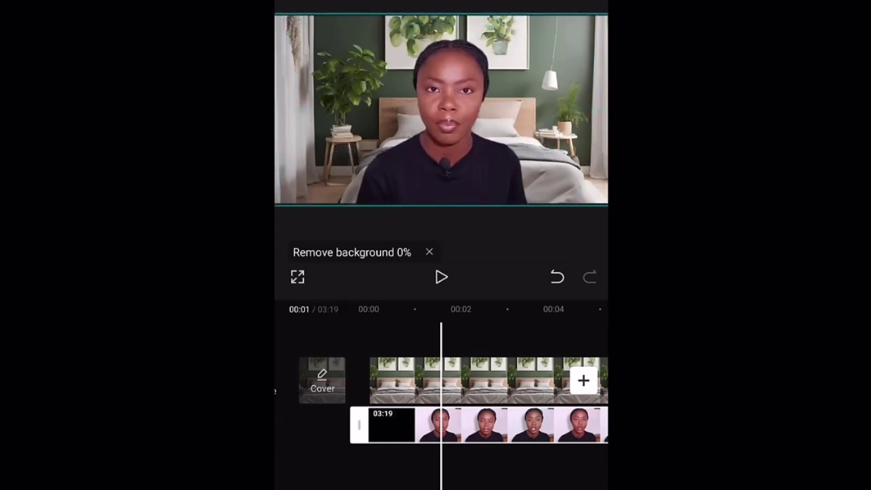
left_click_drag(499, 472, 461, 467)
left_click(441, 276)
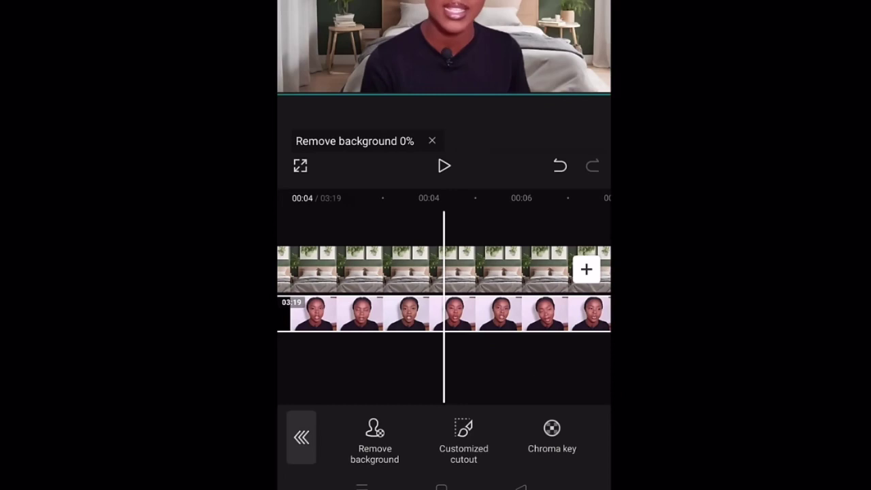
Apply the Lens > Blur video effect to the video.
left_click(303, 444)
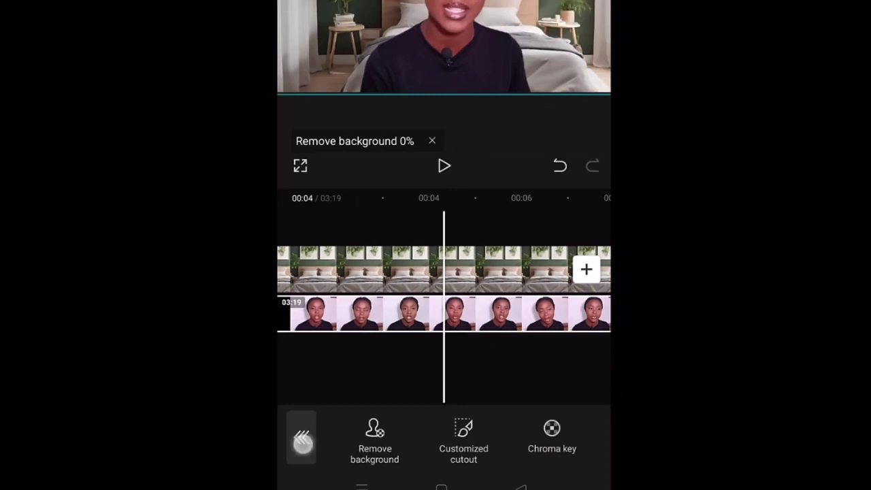
left_click(301, 438)
left_click(302, 438)
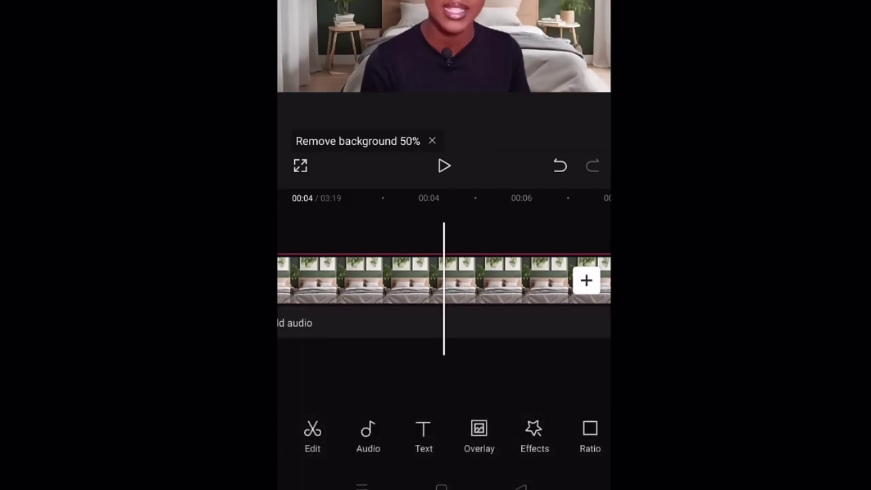
left_click(531, 431)
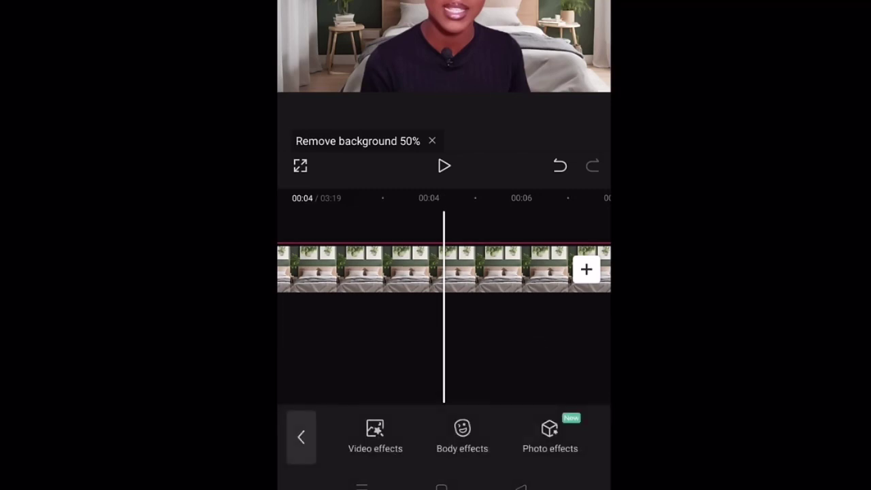
left_click(371, 437)
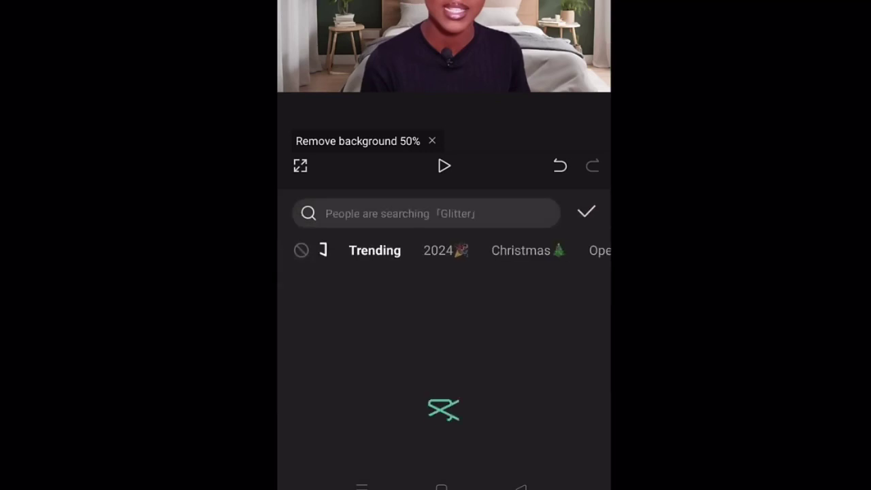
left_click_drag(524, 251, 358, 265)
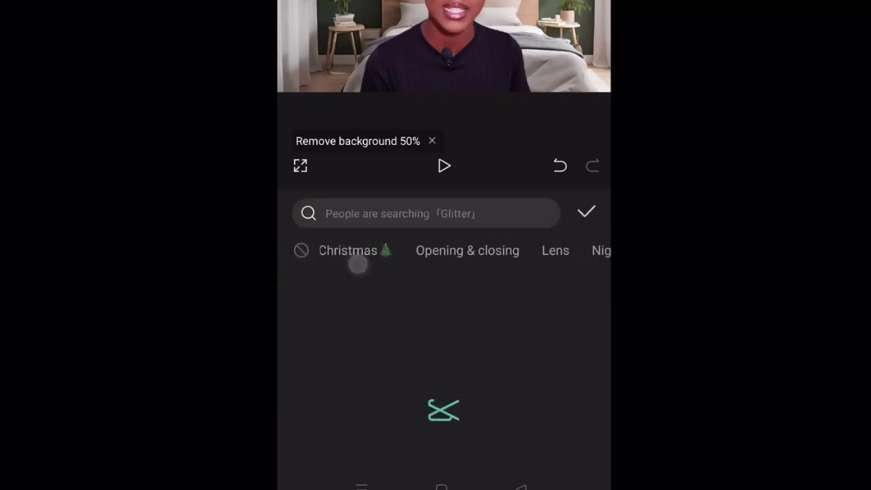
left_click_drag(529, 243, 443, 243)
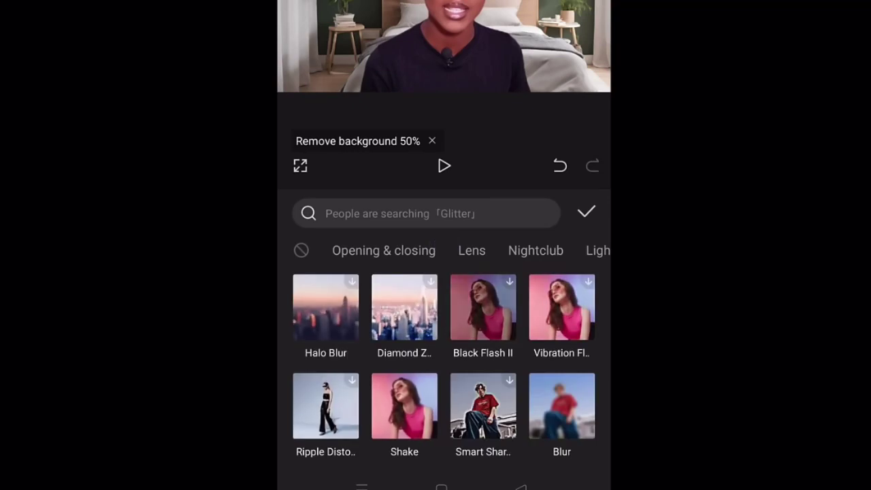
left_click(470, 249)
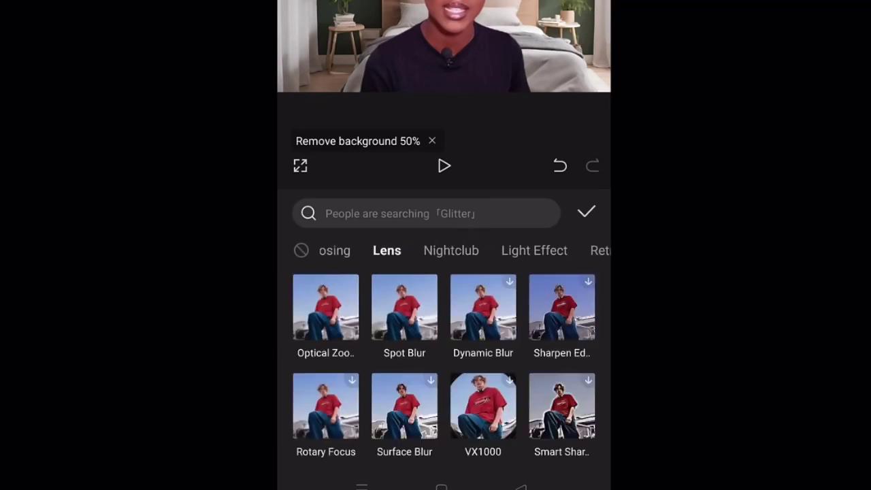
left_click_drag(535, 433, 543, 252)
left_click_drag(523, 403, 548, 245)
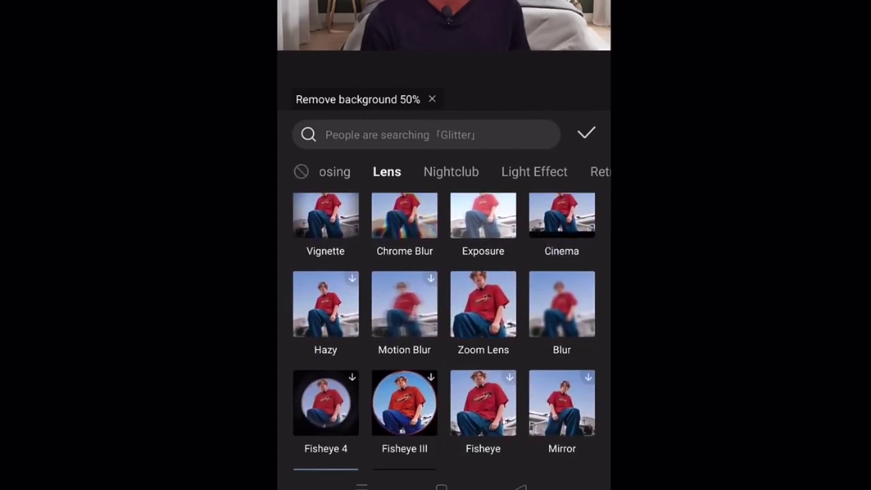
left_click(562, 303)
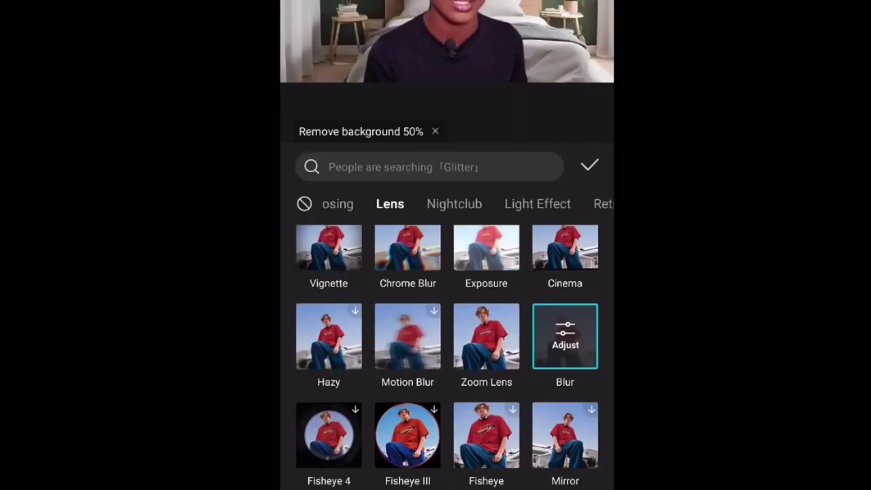
Lower the Blur strength to 23, confirm, and pull the effect back to the start.
left_click(565, 336)
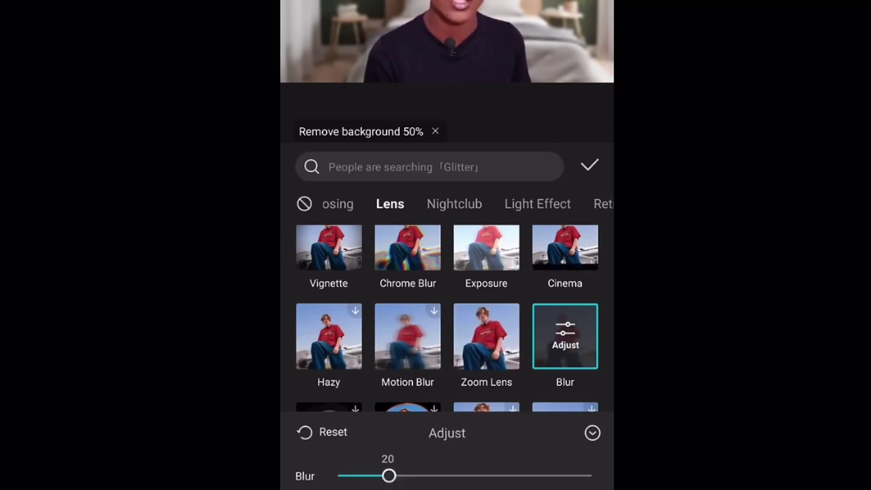
left_click_drag(388, 476, 386, 476)
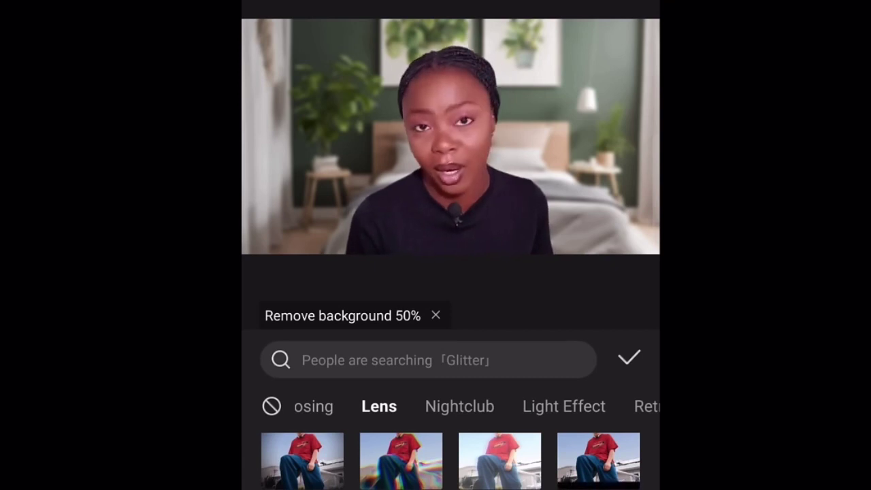
left_click(624, 339)
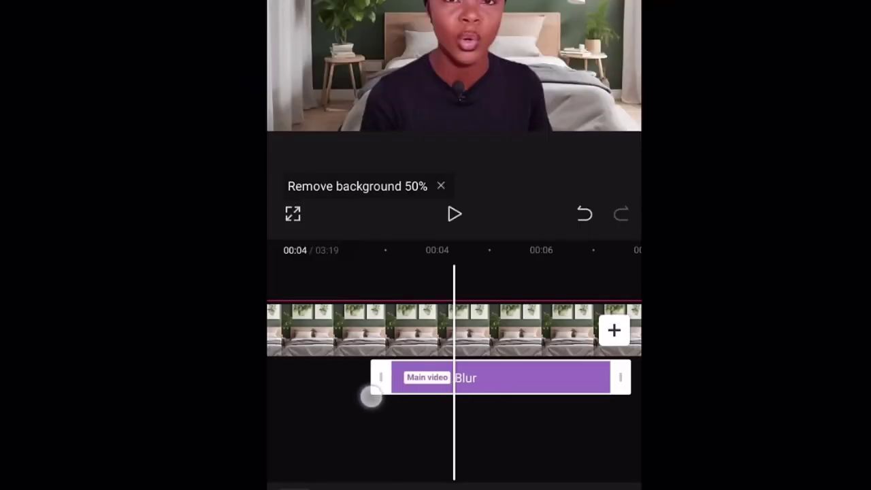
left_click_drag(370, 397, 351, 433)
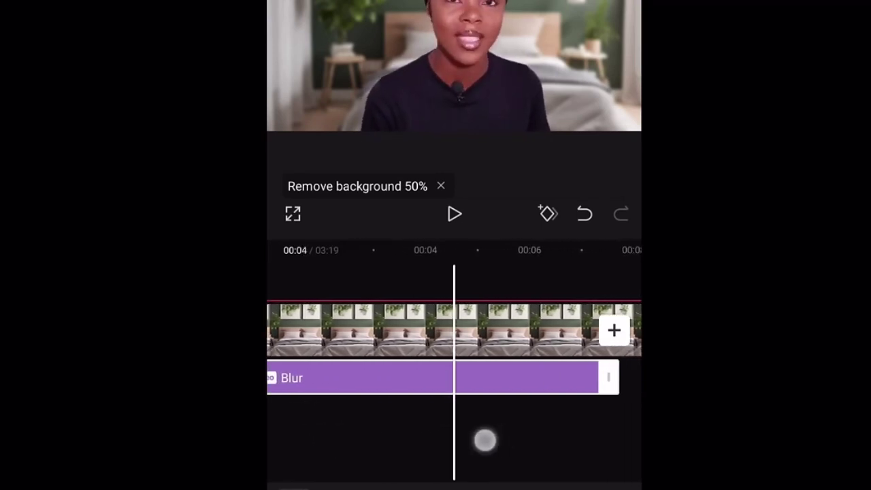
Drag the Blur effect's right handle to the end of the 03:19 video.
left_click_drag(484, 440, 437, 443)
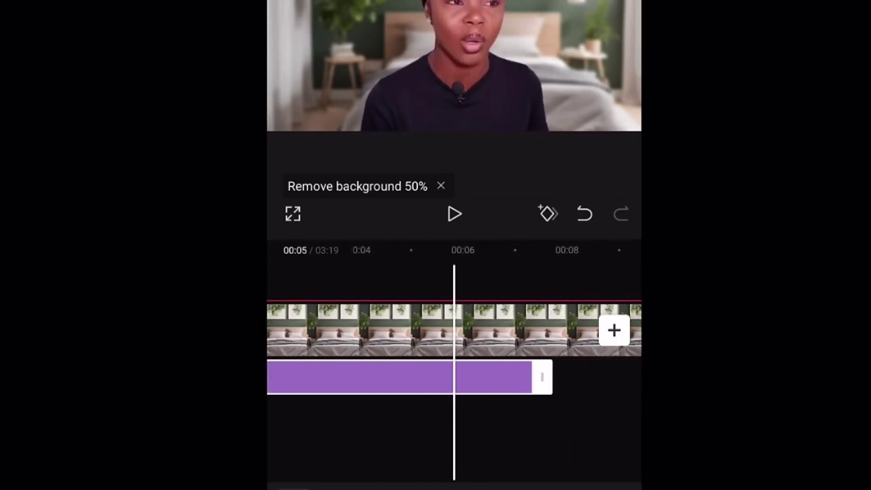
left_click_drag(542, 367, 626, 367)
left_click_drag(408, 425, 485, 423)
left_click_drag(389, 424, 564, 412)
left_click_drag(427, 421, 632, 419)
left_click_drag(538, 408, 577, 408)
left_click_drag(467, 413, 586, 405)
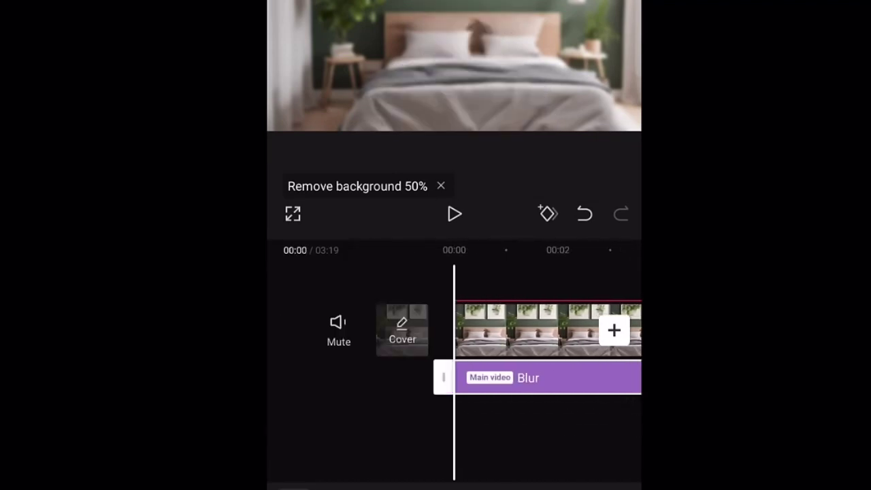
Play the video twice to preview the presenter over the blurred bedroom.
left_click(449, 214)
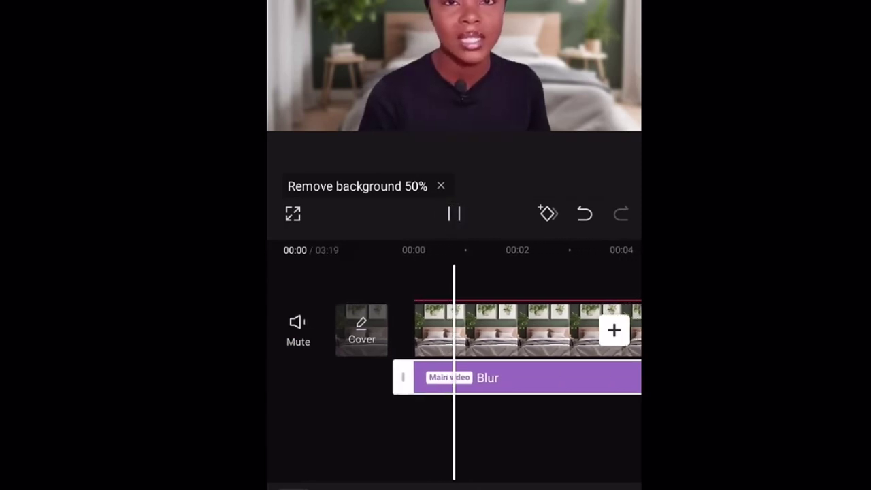
mouse_move(469, 421)
left_mouse_down()
mouse_move(492, 419)
mouse_move(403, 431)
mouse_move(452, 424)
left_mouse_up()
left_click(455, 215)
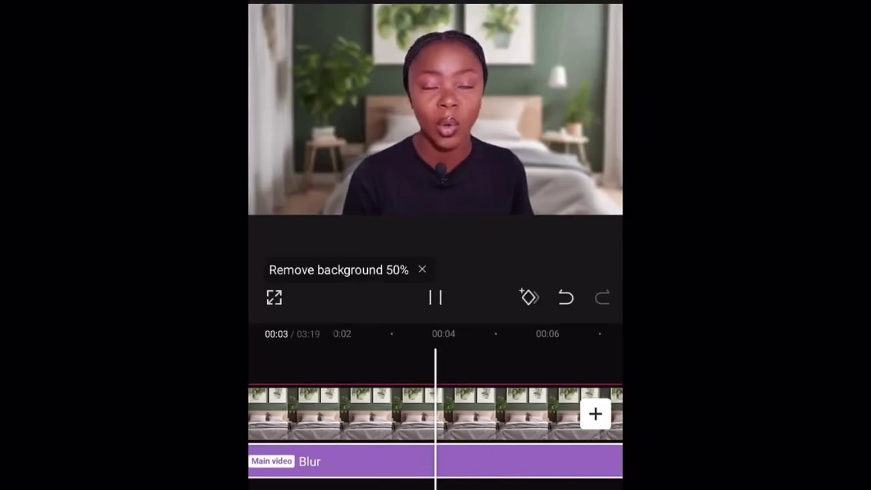